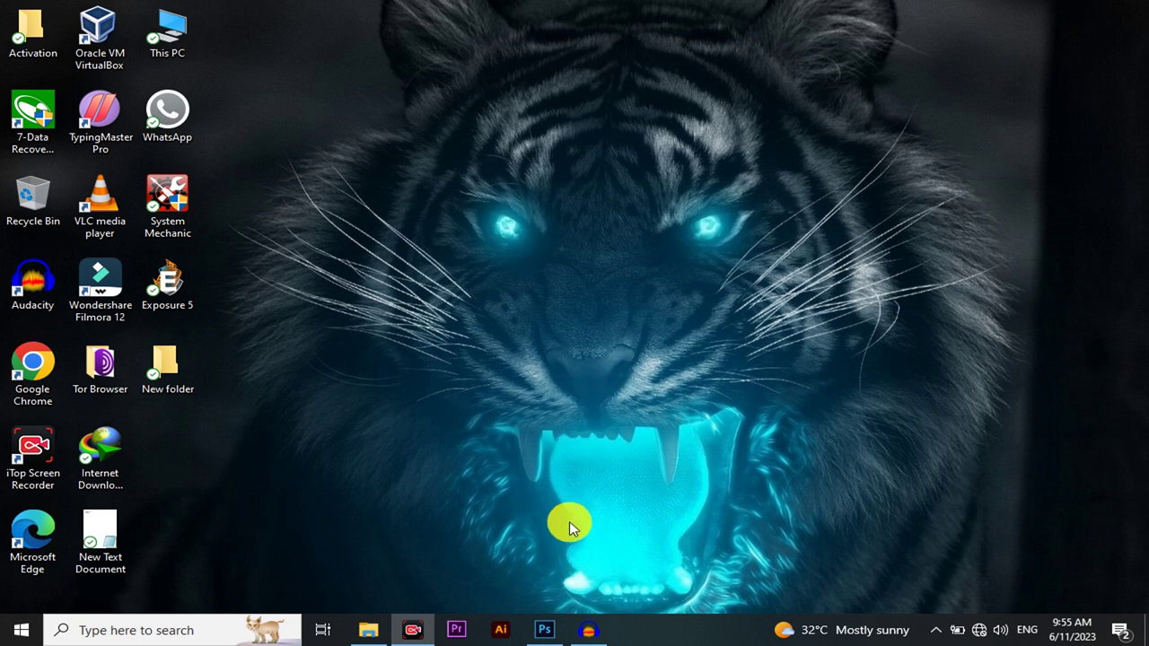
Restore the Photoshop window showing the portrait _DSC1133.JPG from the taskbar
{"action": "left_click", "coordinate": [550, 629]}
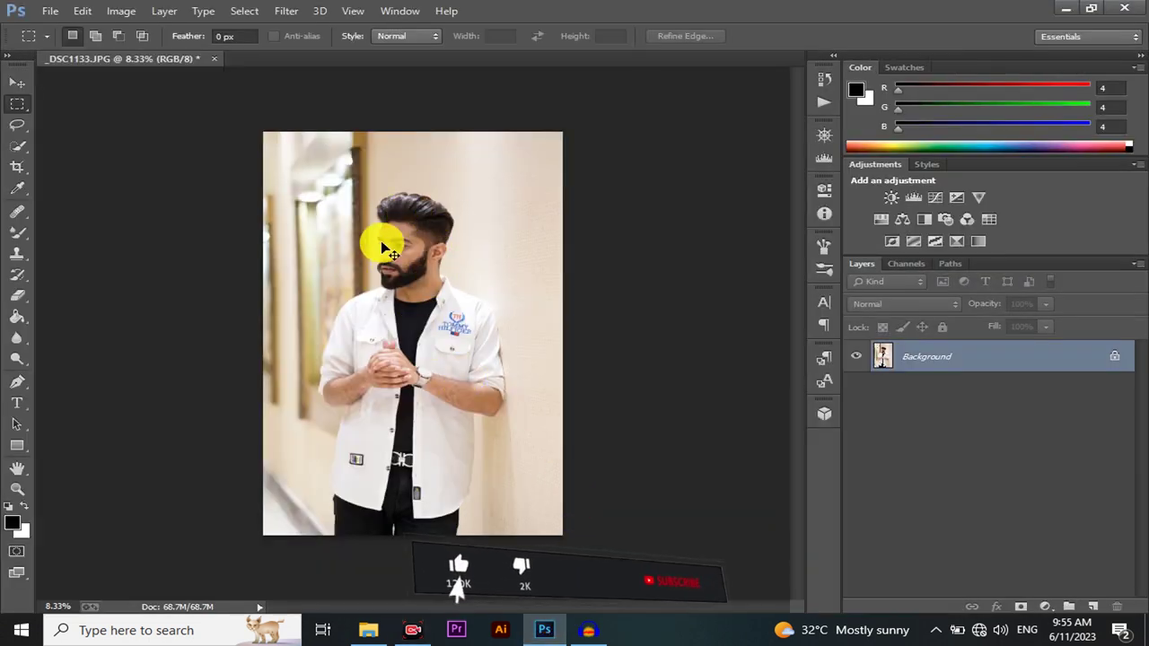
Zoom in on the face and duplicate the Background layer as Layer 1
{"action": "scroll", "coordinate": [392, 255], "scroll_direction": "up", "scroll_amount": 1}
{"action": "scroll", "coordinate": [384, 239], "scroll_direction": "up", "scroll_amount": 1}
{"action": "scroll", "coordinate": [398, 213], "scroll_direction": "up", "scroll_amount": 2}
{"action": "scroll", "coordinate": [403, 185], "scroll_direction": "up", "scroll_amount": 1}
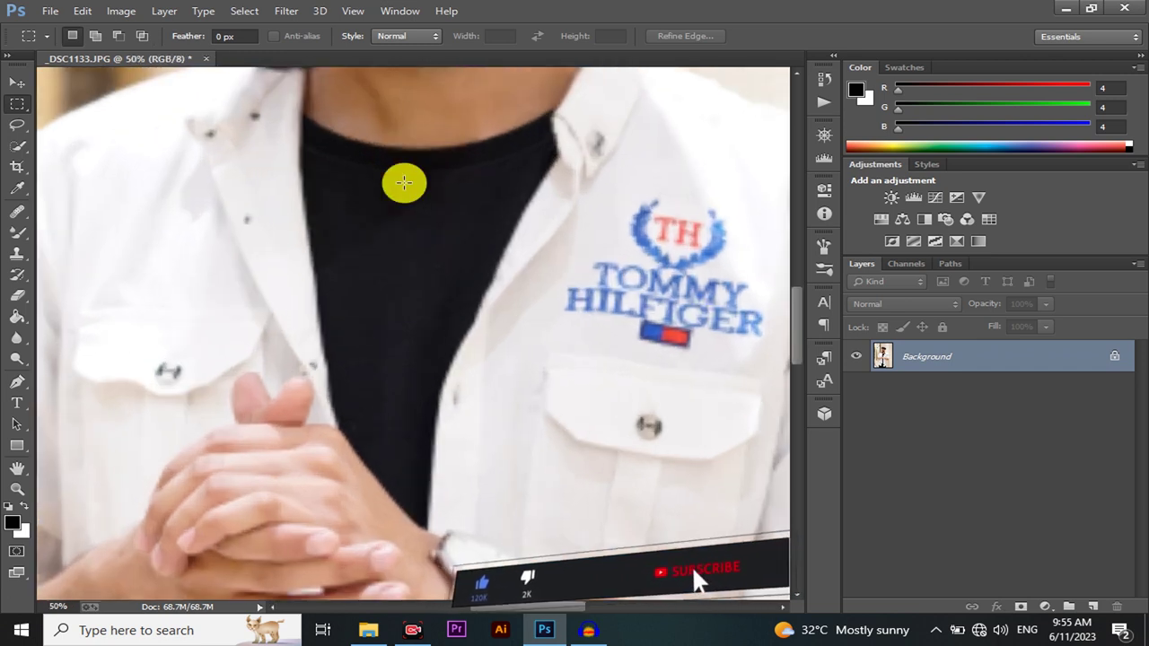
{"action": "scroll", "coordinate": [404, 182], "scroll_direction": "up", "scroll_amount": 1}
{"action": "scroll", "coordinate": [392, 167], "scroll_direction": "up", "scroll_amount": 3}
{"action": "scroll", "coordinate": [383, 156], "scroll_direction": "up", "scroll_amount": 2}
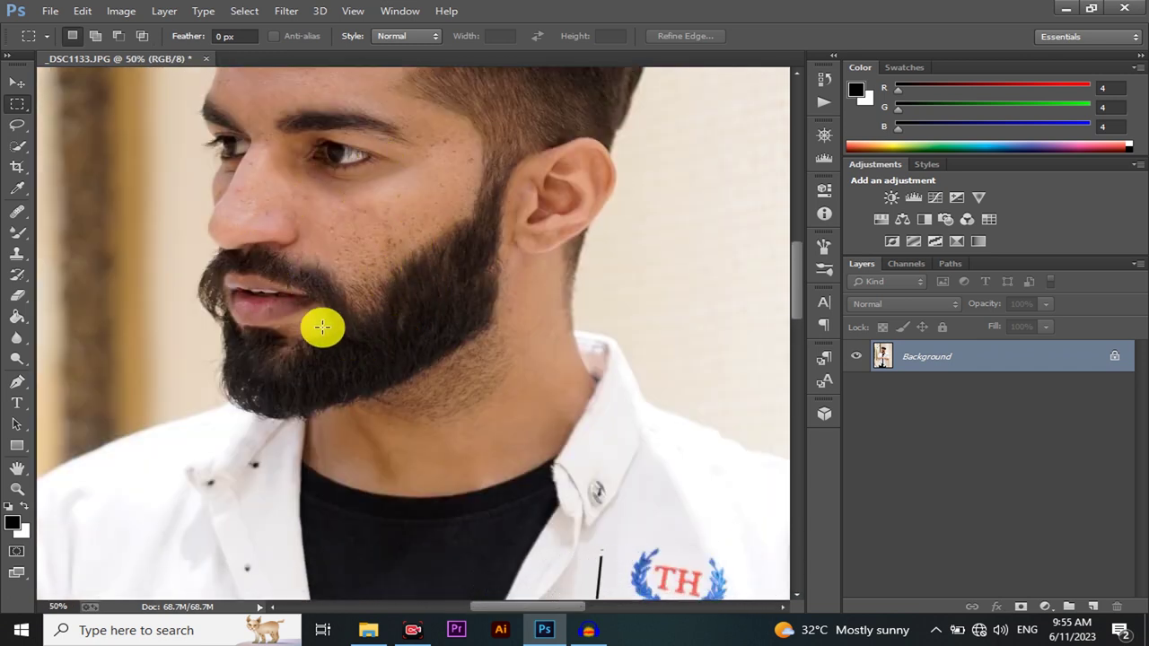
{"action": "scroll", "coordinate": [314, 319], "scroll_direction": "up", "scroll_amount": 1}
{"action": "scroll", "coordinate": [251, 296], "scroll_direction": "up", "scroll_amount": 1}
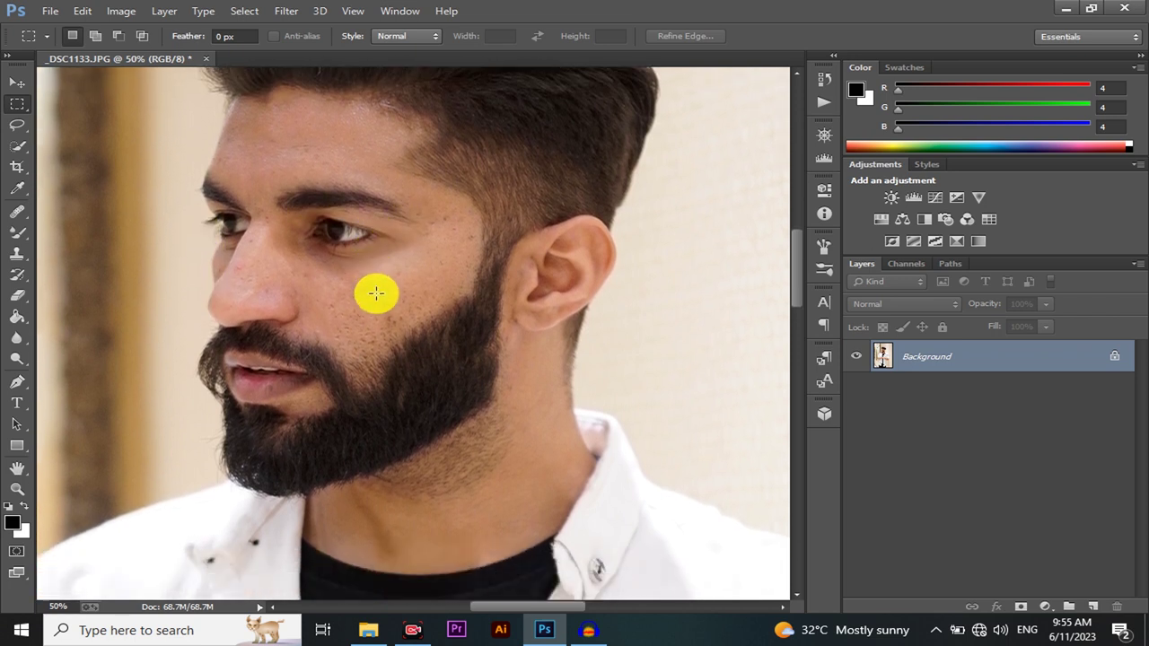
{"action": "scroll", "coordinate": [376, 293], "scroll_direction": "down", "scroll_amount": 3}
{"action": "scroll", "coordinate": [377, 292], "scroll_direction": "right", "scroll_amount": 3}
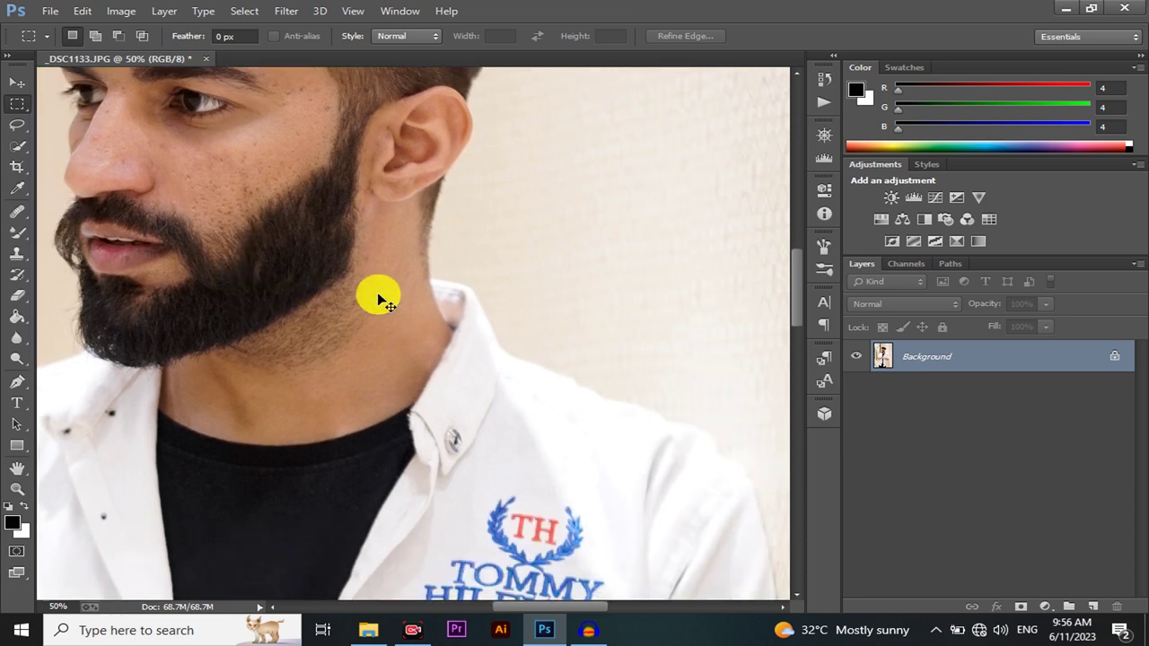
{"action": "key", "text": "ctrl+j"}
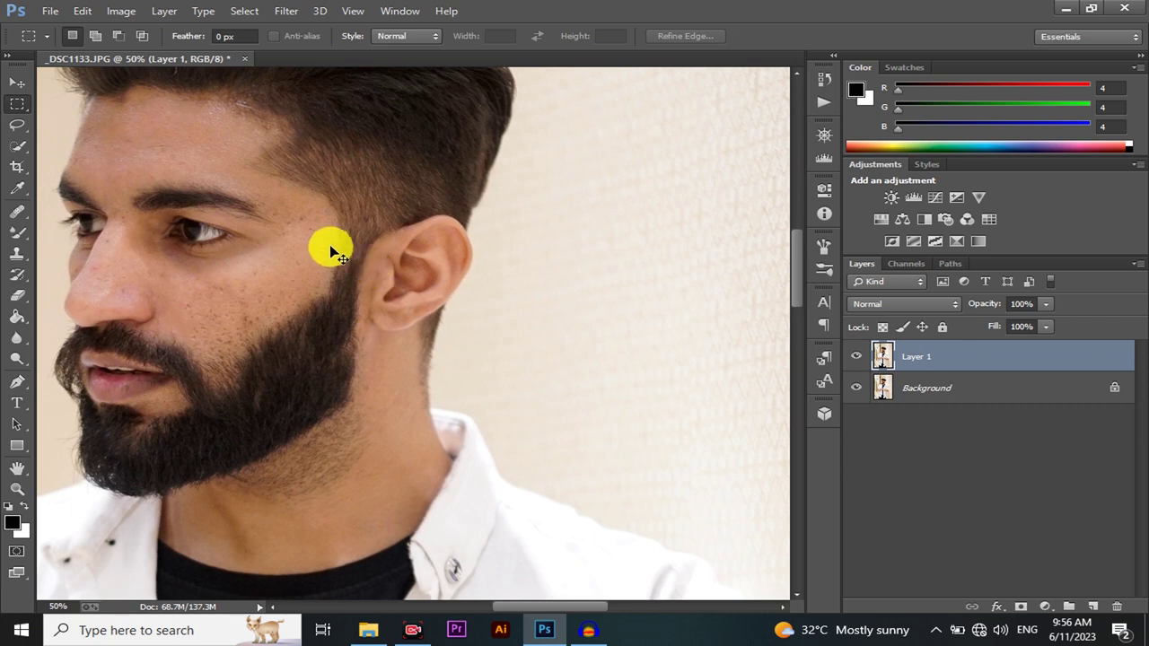
Select the Mixer Brush Tool for blending the skin
{"action": "key", "text": "ctrl+minus"}
{"action": "key", "text": "ctrl+minus"}
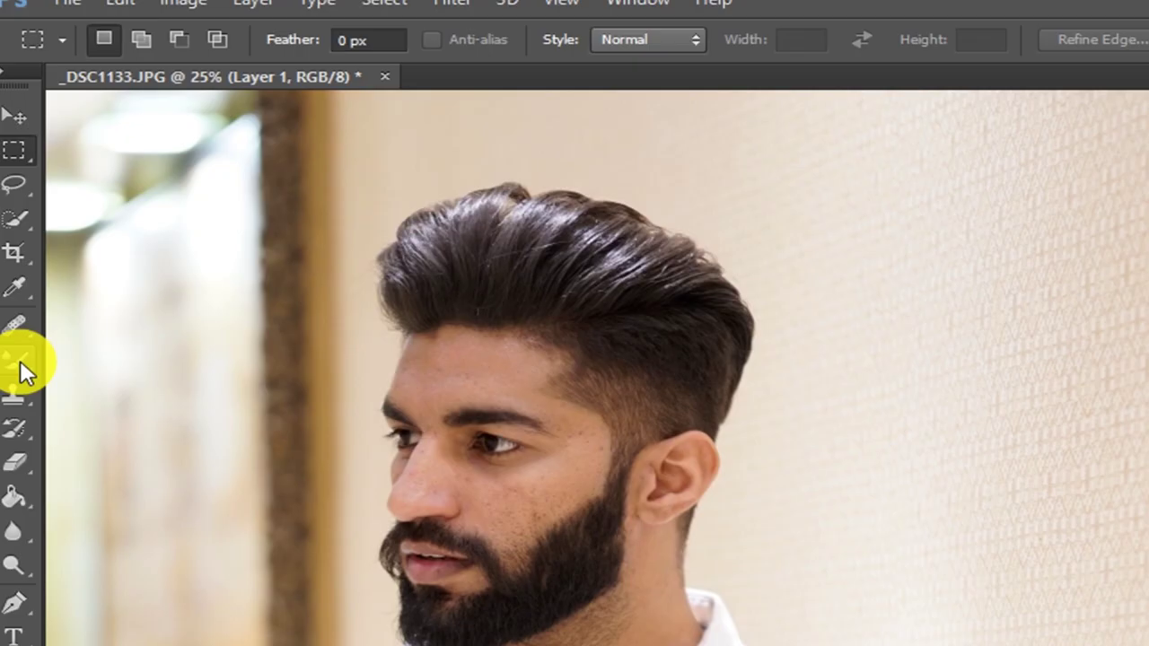
{"action": "left_click", "coordinate": [18, 236]}
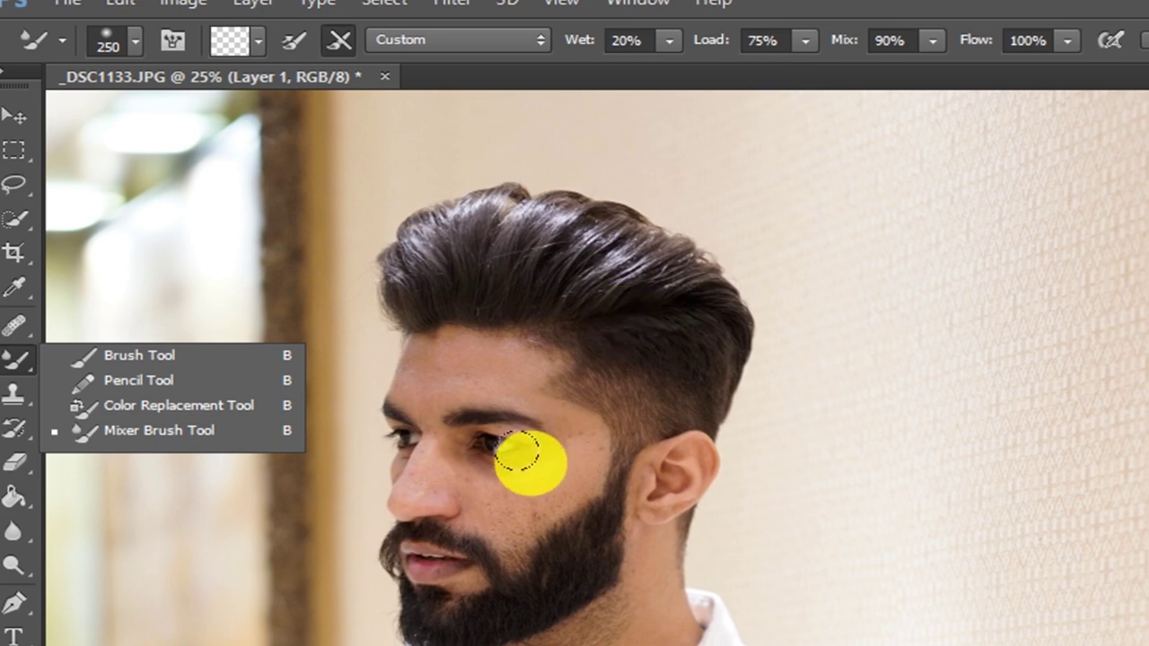
{"action": "left_click", "coordinate": [344, 305]}
{"action": "key", "text": "ctrl+minus"}
{"action": "key", "text": "ctrl+minus"}
{"action": "key", "text": "ctrl+minus"}
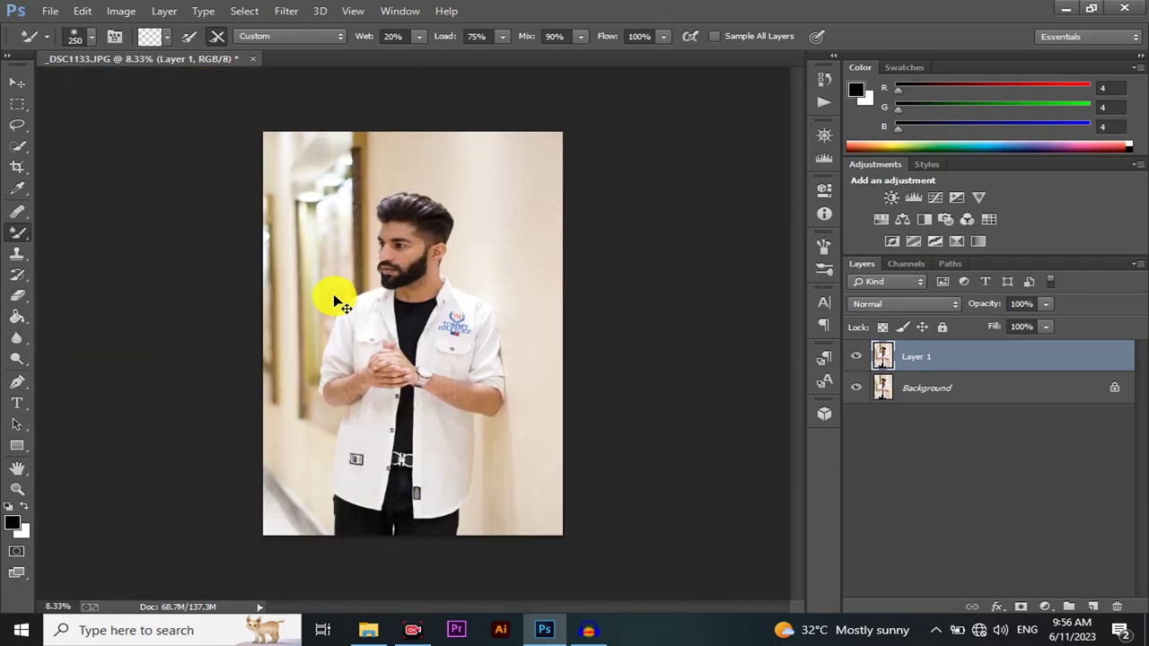
{"action": "key", "text": "ctrl+plus"}
{"action": "key", "text": "ctrl+plus"}
{"action": "key", "text": "ctrl+plus"}
{"action": "key", "text": "ctrl+plus"}
{"action": "key", "text": "ctrl+plus"}
{"action": "key", "text": "ctrl+plus"}
Smooth the cheek and forehead skin with the Mixer Brush (Wet 20%, Load 75%, Mix 90%)
{"action": "scroll", "coordinate": [350, 132], "scroll_direction": "up", "scroll_amount": 1}
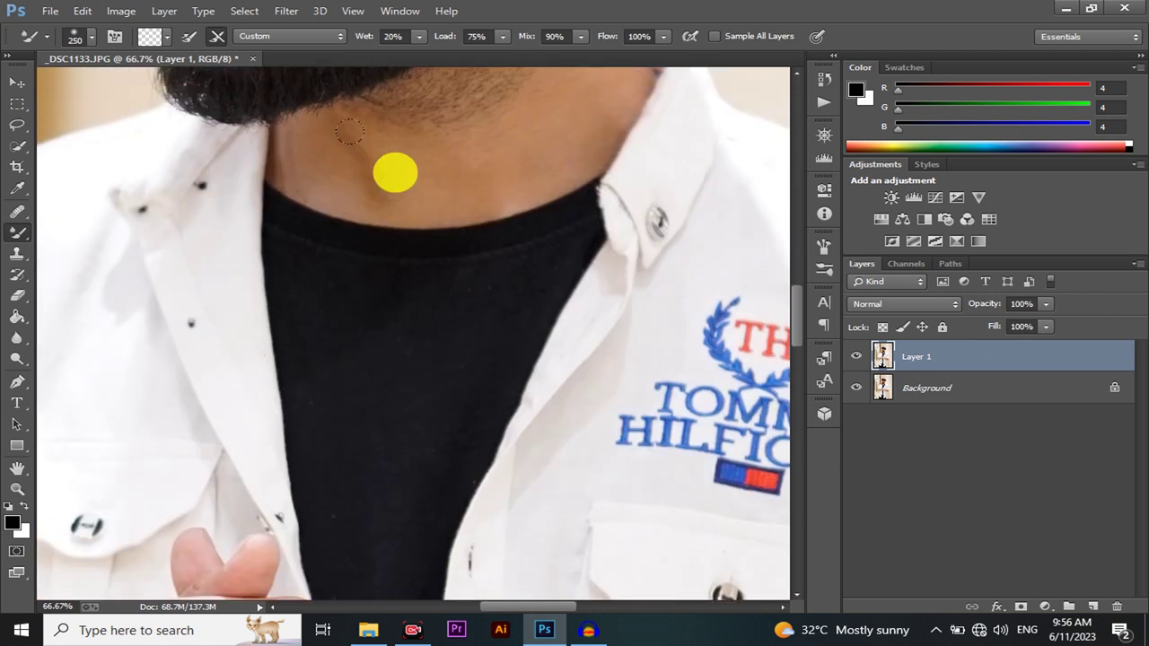
{"action": "scroll", "coordinate": [351, 132], "scroll_direction": "up", "scroll_amount": 4}
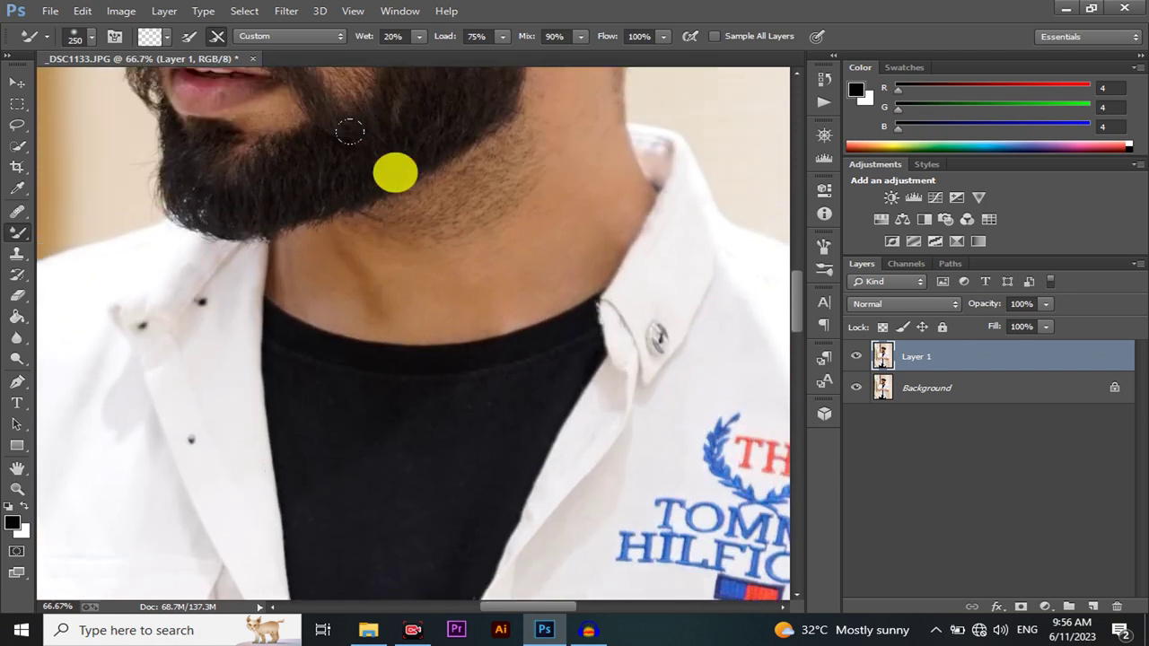
{"action": "scroll", "coordinate": [350, 132], "scroll_direction": "up", "scroll_amount": 2}
{"action": "scroll", "coordinate": [350, 132], "scroll_direction": "up", "scroll_amount": 2}
{"action": "scroll", "coordinate": [350, 132], "scroll_direction": "up", "scroll_amount": 2}
{"action": "scroll", "coordinate": [350, 132], "scroll_direction": "up", "scroll_amount": 1}
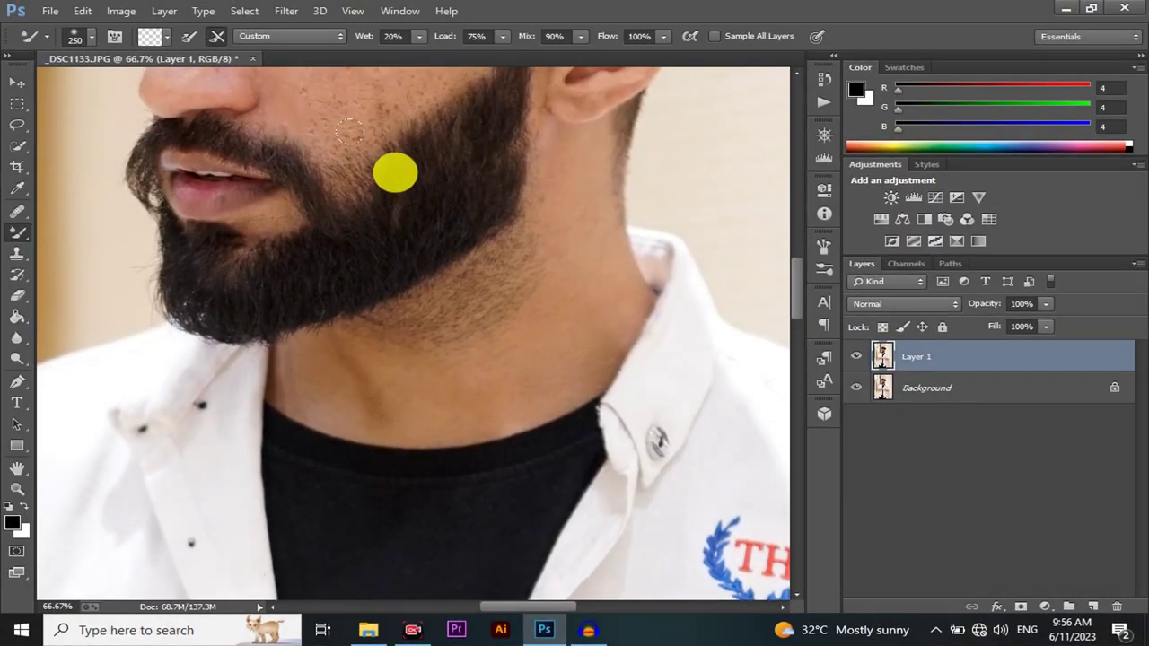
{"action": "scroll", "coordinate": [392, 171], "scroll_direction": "up", "scroll_amount": 10}
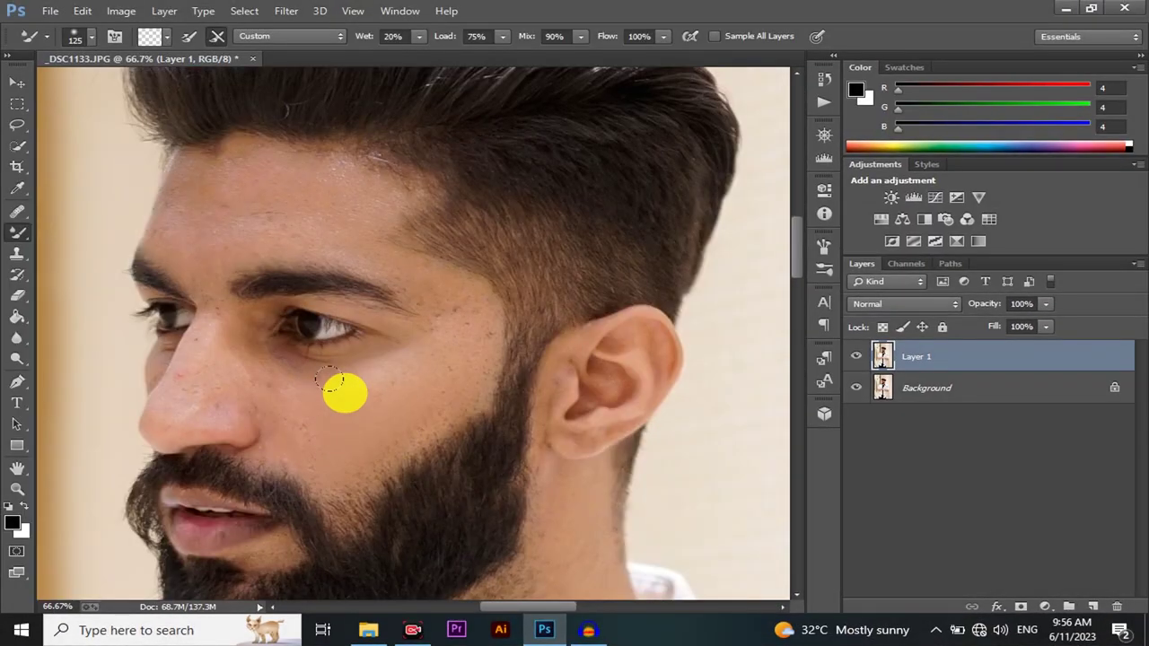
{"action": "key", "text": "bracketleft"}
{"action": "key", "text": "bracketleft"}
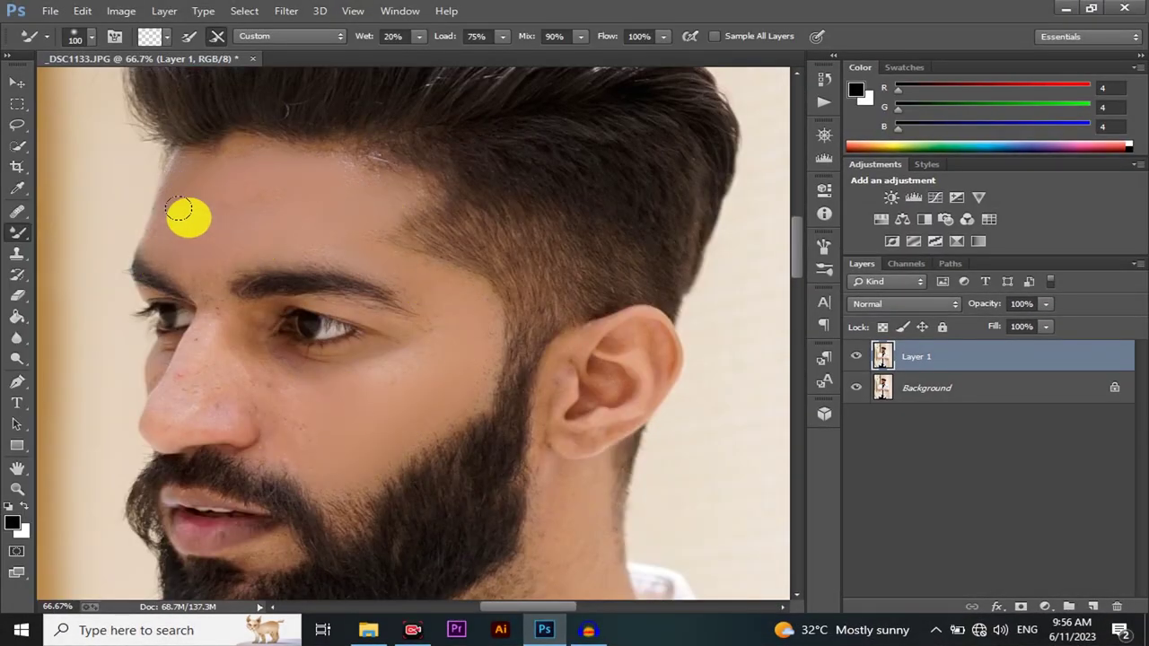
{"action": "key", "text": "bracketright"}
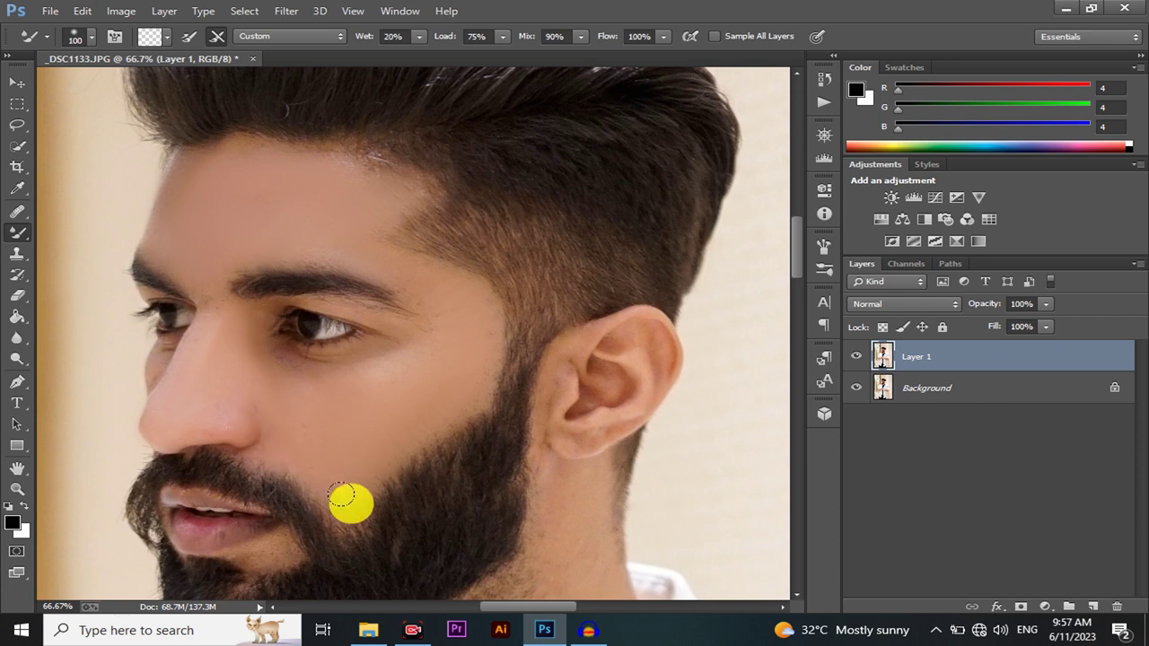
Blend the ear and neck skin with a resized Mixer Brush
{"action": "scroll", "coordinate": [556, 482], "scroll_direction": "down", "scroll_amount": 3}
{"action": "key", "text": "ctrl+plus"}
{"action": "scroll", "coordinate": [531, 329], "scroll_direction": "down", "scroll_amount": 3}
{"action": "key", "text": "bracketleft"}
{"action": "key", "text": "bracketleft"}
{"action": "key", "text": "bracketleft"}
{"action": "scroll", "coordinate": [429, 592], "scroll_direction": "down", "scroll_amount": 2}
{"action": "key", "text": "bracketright"}
{"action": "key", "text": "bracketright"}
{"action": "key", "text": "bracketright"}
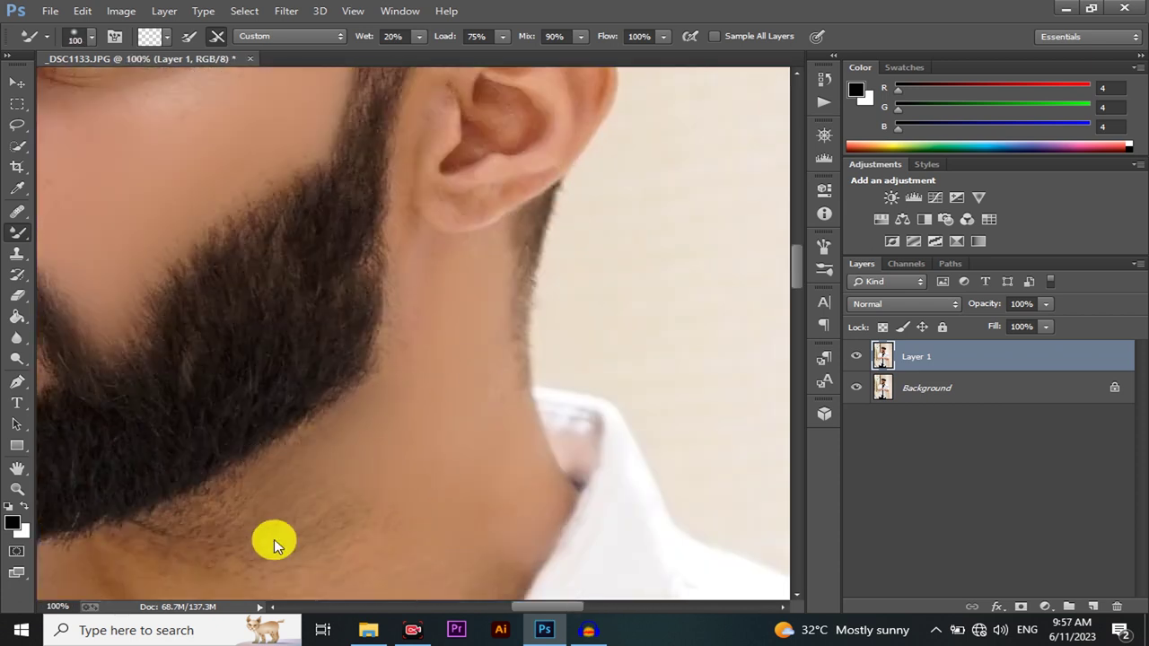
{"action": "scroll", "coordinate": [269, 484], "scroll_direction": "down", "scroll_amount": 2}
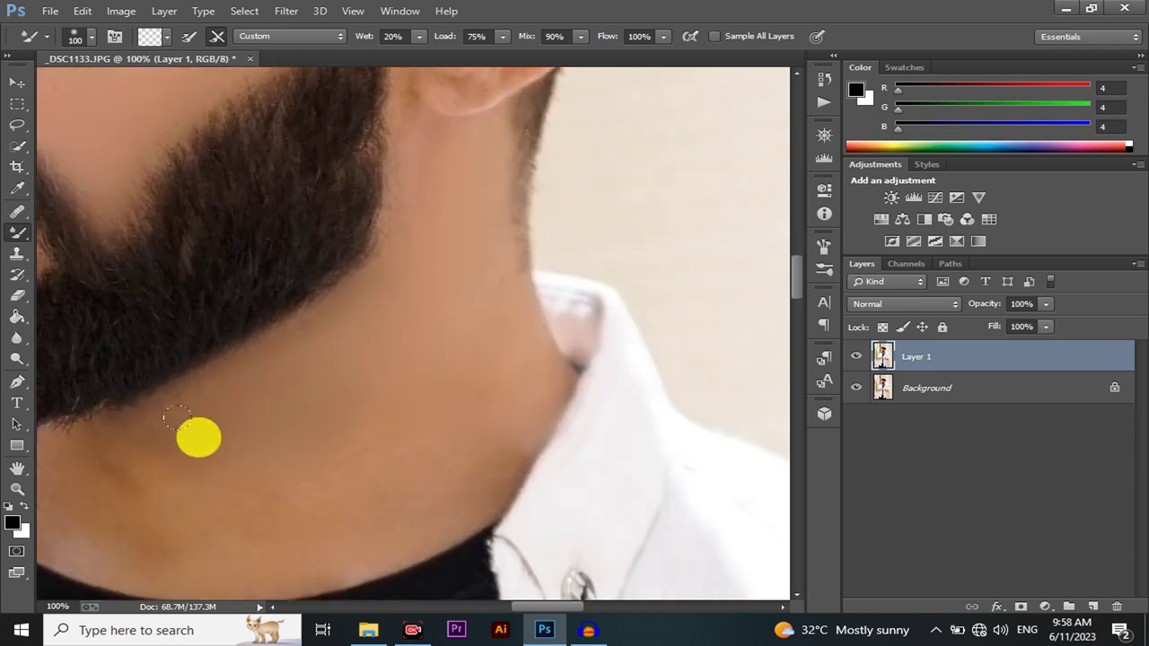
{"action": "scroll", "coordinate": [288, 548], "scroll_direction": "left", "scroll_amount": 3}
Zoom out to the whole portrait and toggle Layer 1 to compare before and after
{"action": "key", "text": "ctrl+minus"}
{"action": "key", "text": "ctrl+minus"}
{"action": "key", "text": "ctrl+minus"}
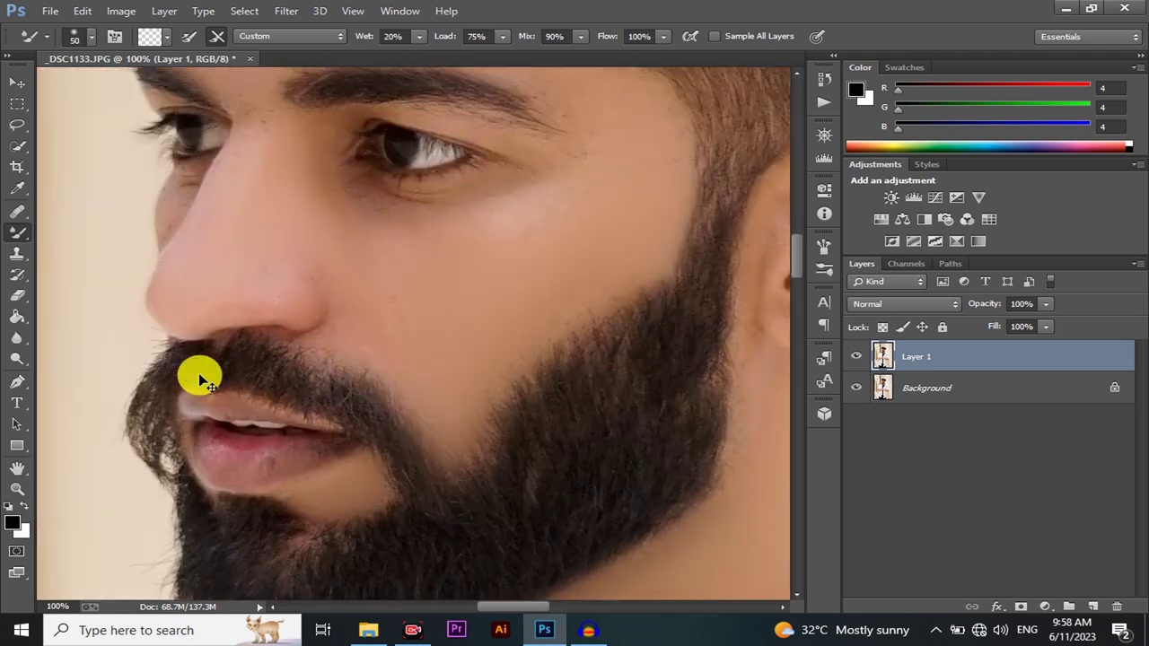
{"action": "key", "text": "ctrl+minus"}
{"action": "key", "text": "ctrl+minus"}
{"action": "key", "text": "bracketleft"}
{"action": "key", "text": "bracketleft"}
{"action": "key", "text": "bracketleft"}
{"action": "key", "text": "ctrl+minus"}
{"action": "left_click", "coordinate": [857, 357]}
{"action": "left_click", "coordinate": [856, 356]}
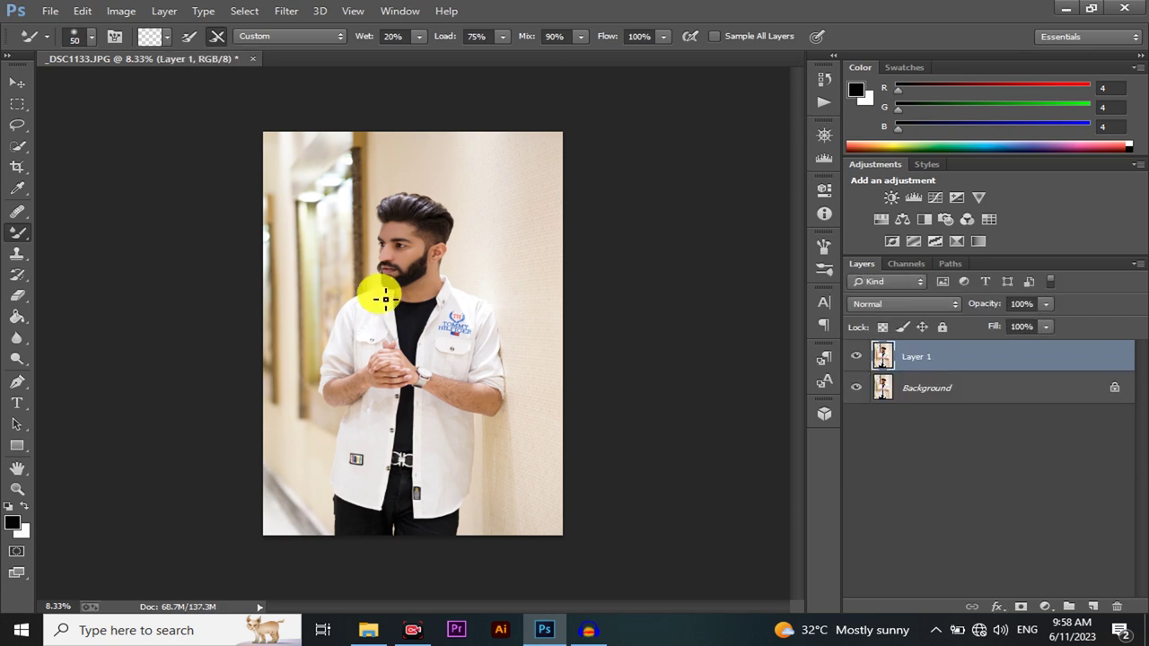
Apply the Camera Raw filter to Layer 1 with Exposure +0.10
{"action": "left_click", "coordinate": [413, 298]}
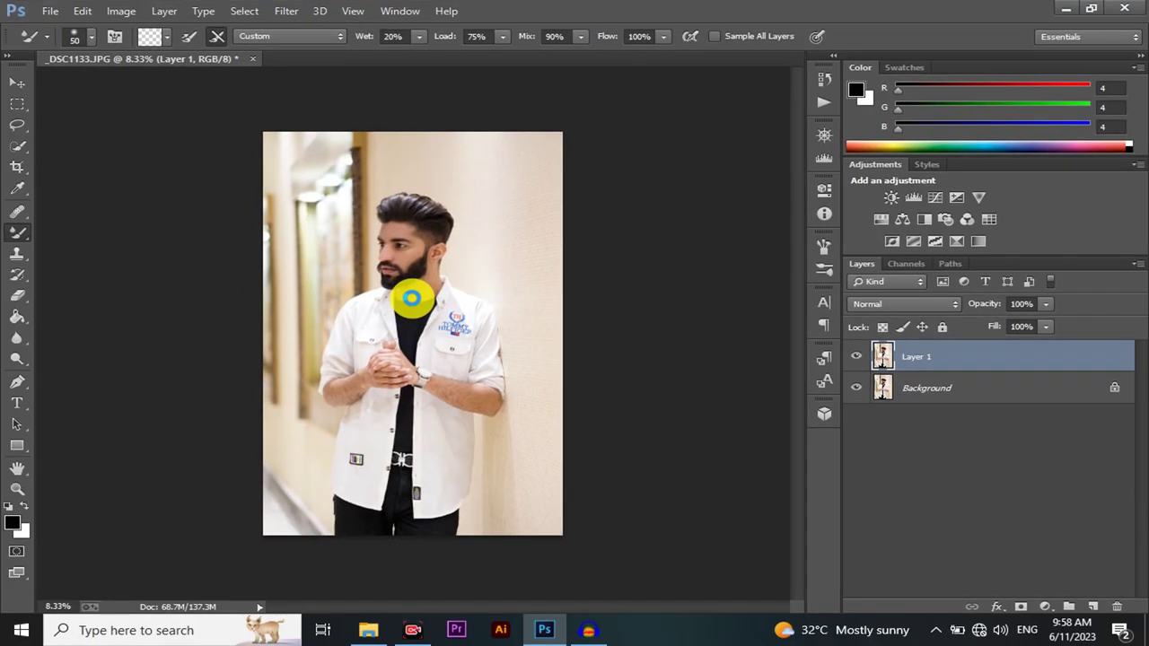
{"action": "key", "text": "ctrl+shift+a"}
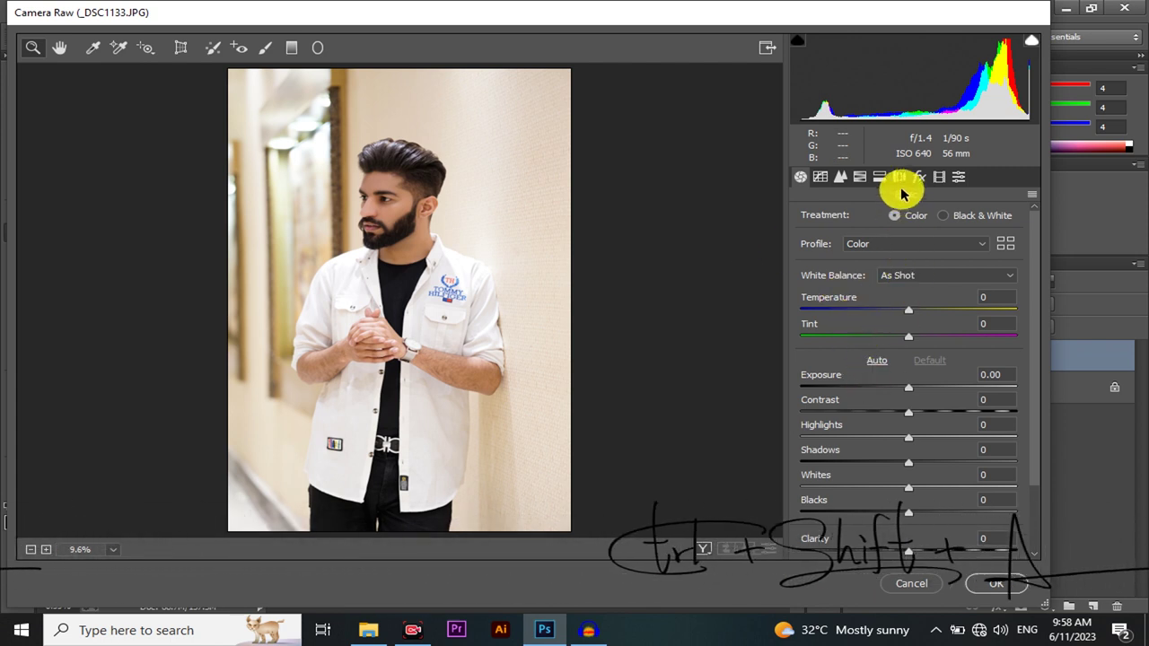
{"action": "left_click", "coordinate": [907, 393]}
{"action": "left_click_drag", "start_coordinate": [907, 393], "coordinate": [894, 396]}
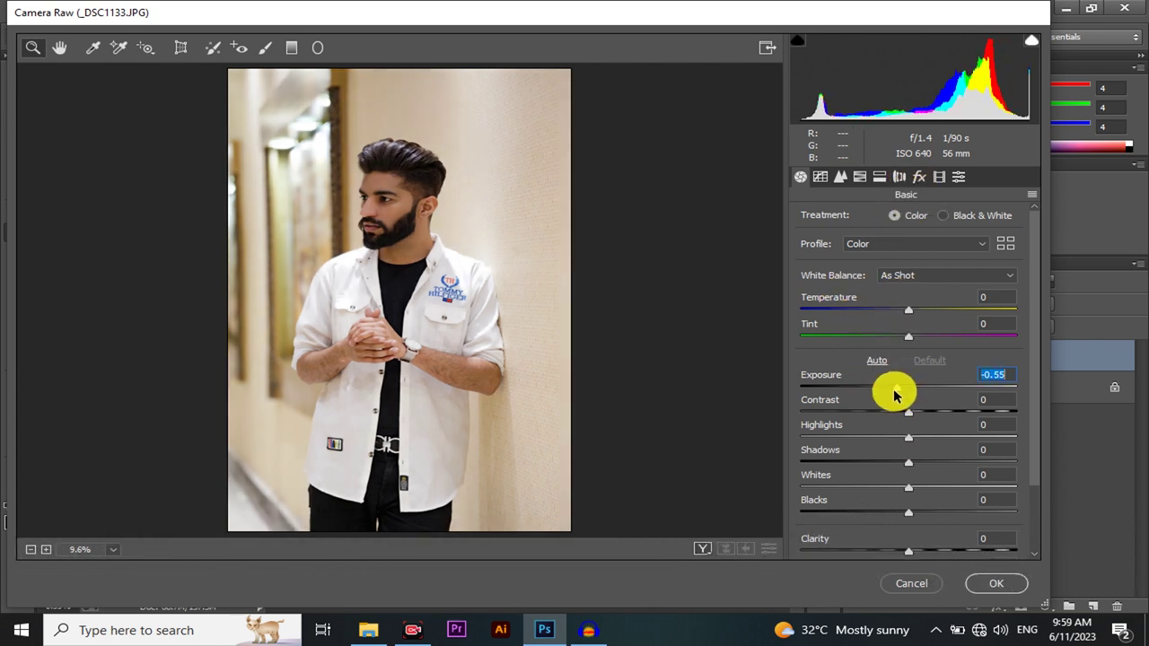
{"action": "left_click_drag", "start_coordinate": [894, 396], "coordinate": [907, 402]}
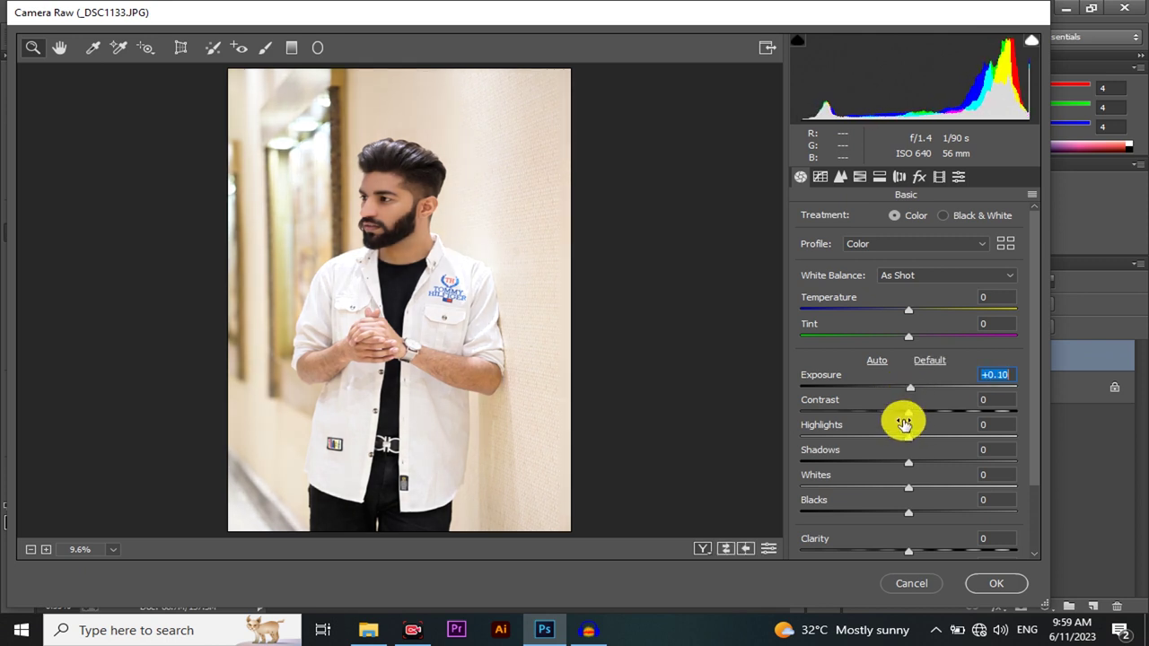
Set Contrast -58, Highlights -34, Shadows +29 and Whites +22 in Camera Raw
{"action": "left_click_drag", "start_coordinate": [903, 411], "coordinate": [819, 422]}
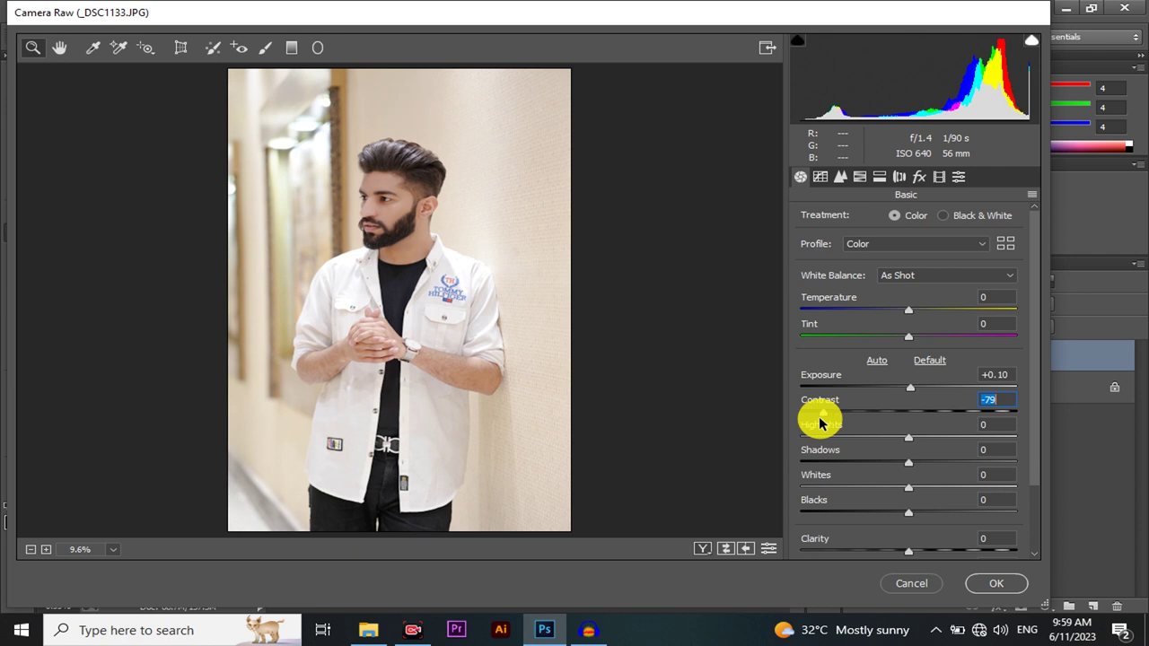
{"action": "mouse_move", "coordinate": [820, 423]}
{"action": "left_mouse_down"}
{"action": "mouse_move", "coordinate": [846, 434]}
{"action": "mouse_move", "coordinate": [799, 452]}
{"action": "left_mouse_up"}
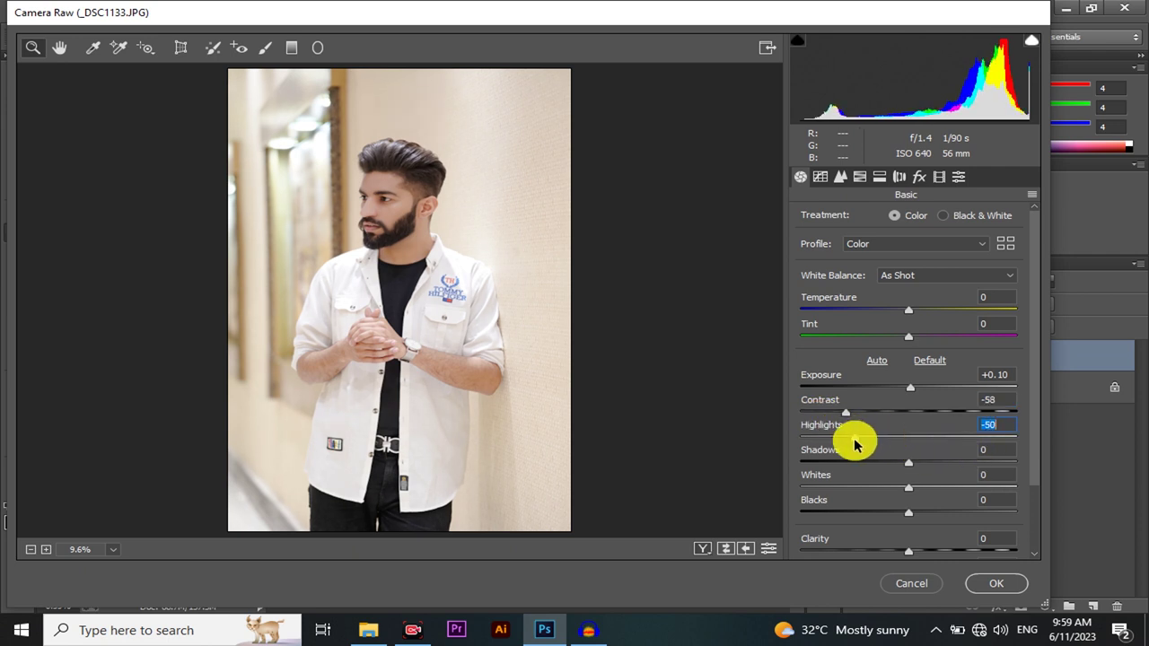
{"action": "left_click_drag", "start_coordinate": [804, 453], "coordinate": [871, 462]}
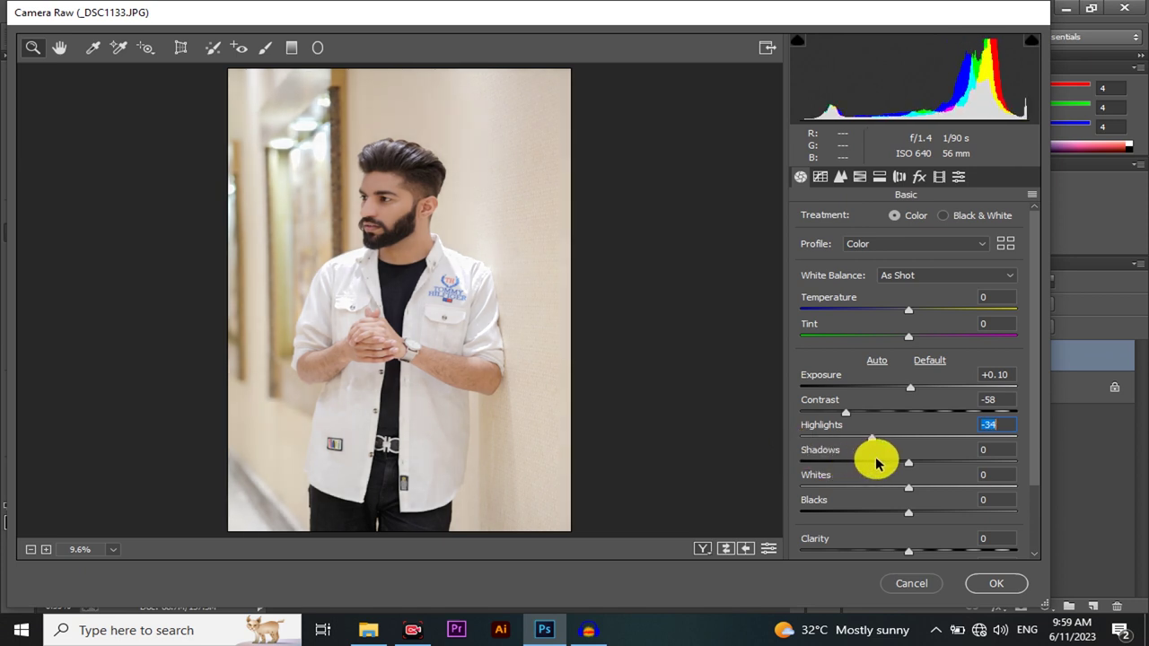
{"action": "left_click_drag", "start_coordinate": [914, 463], "coordinate": [945, 464]}
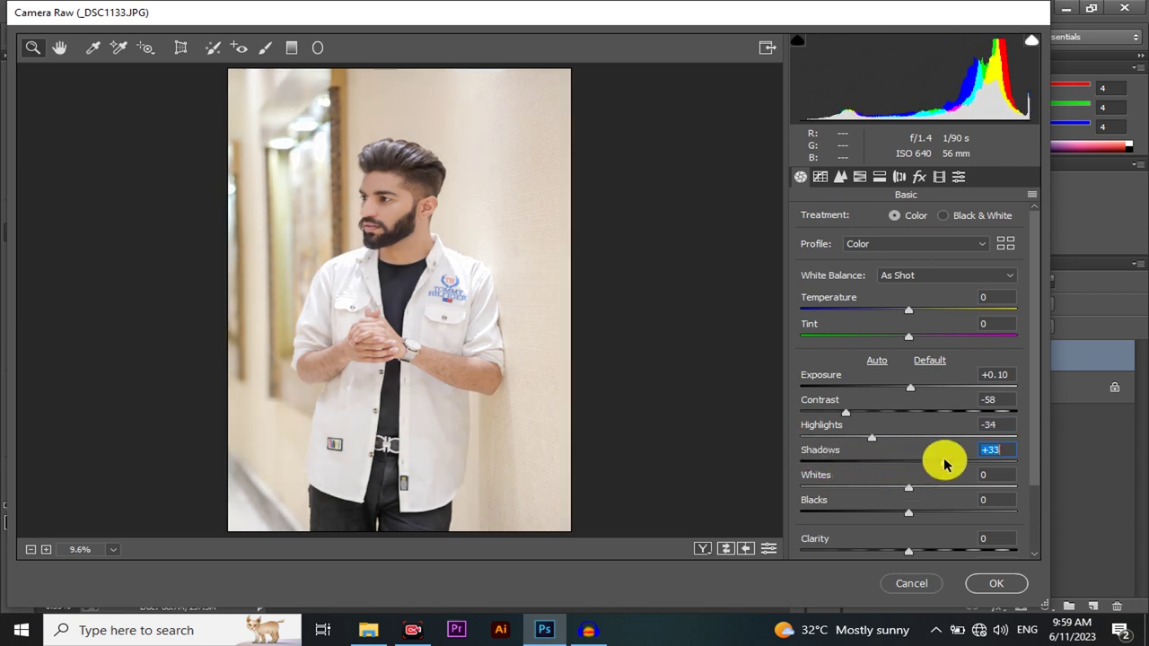
{"action": "left_click_drag", "start_coordinate": [915, 487], "coordinate": [928, 487]}
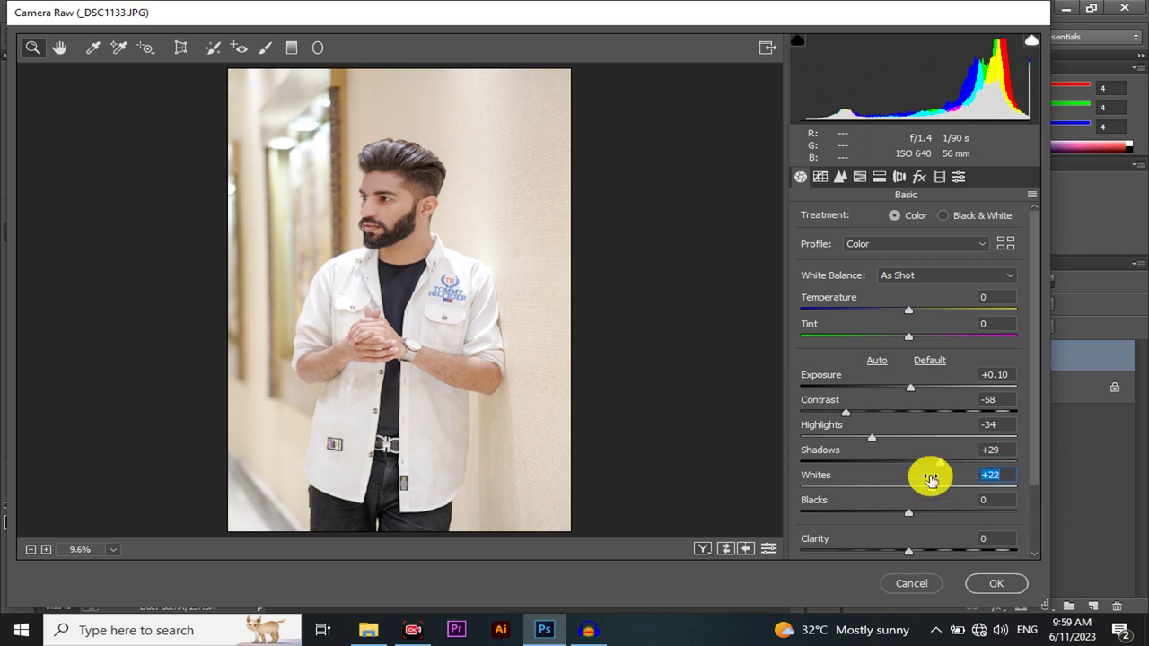
{"action": "left_click", "coordinate": [843, 178]}
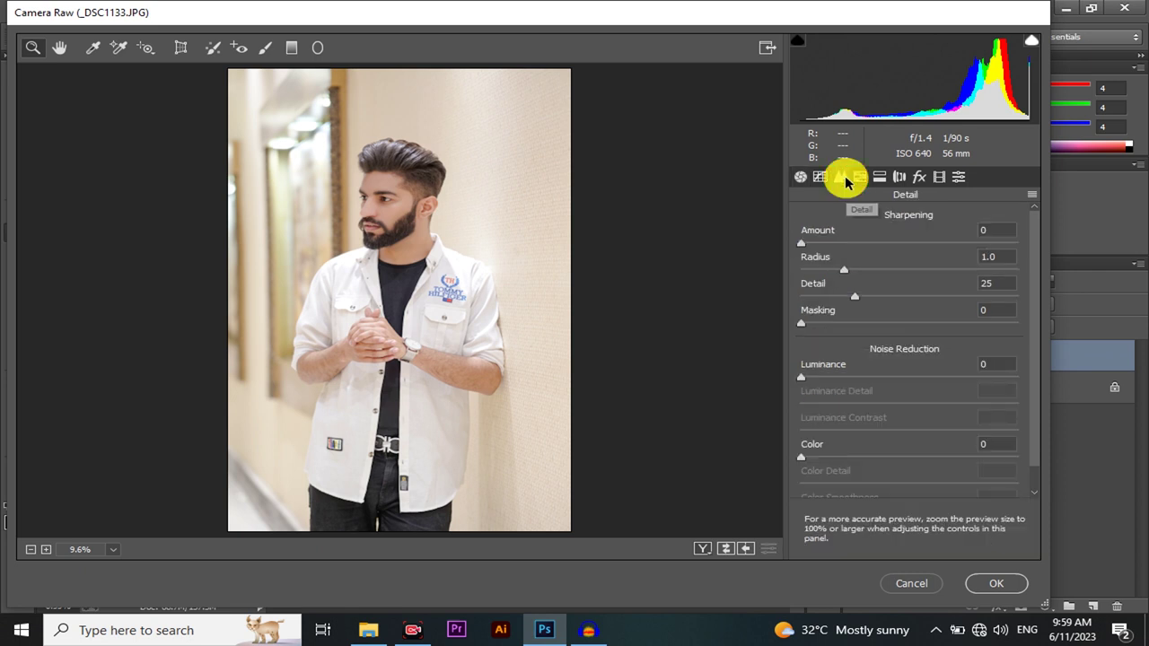
Set HSL hues: Reds/Yellows -100, Oranges -12, Greens +100, Aquas -98, Blues +90, Purples +36
{"action": "left_click", "coordinate": [863, 180]}
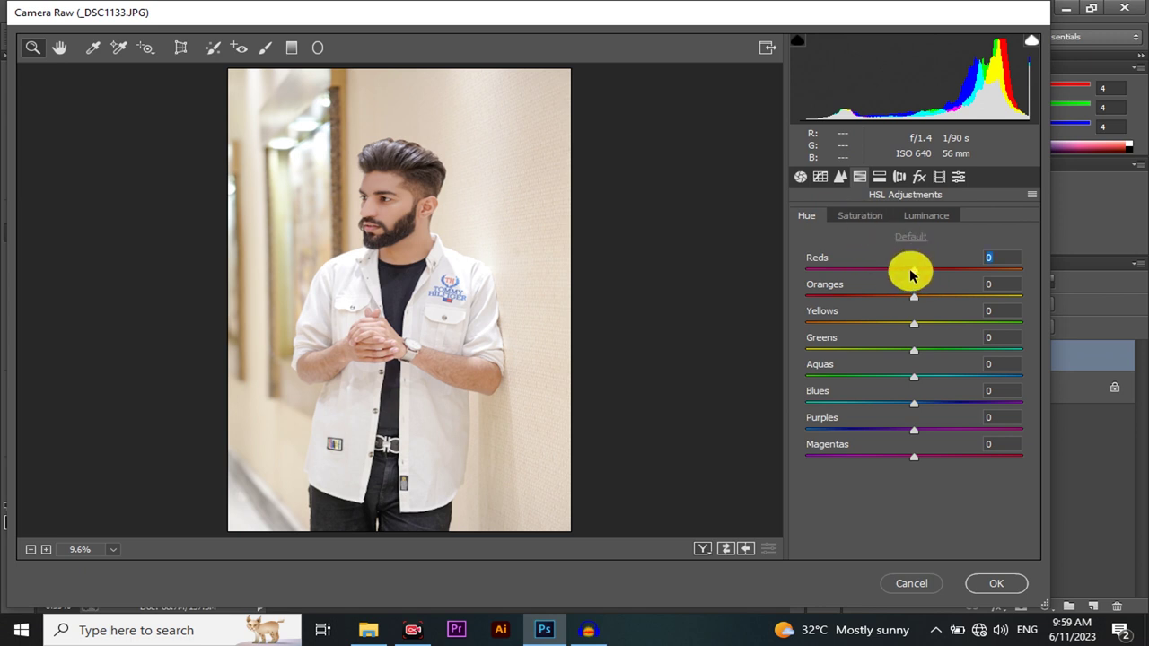
{"action": "left_click_drag", "start_coordinate": [910, 275], "coordinate": [766, 286]}
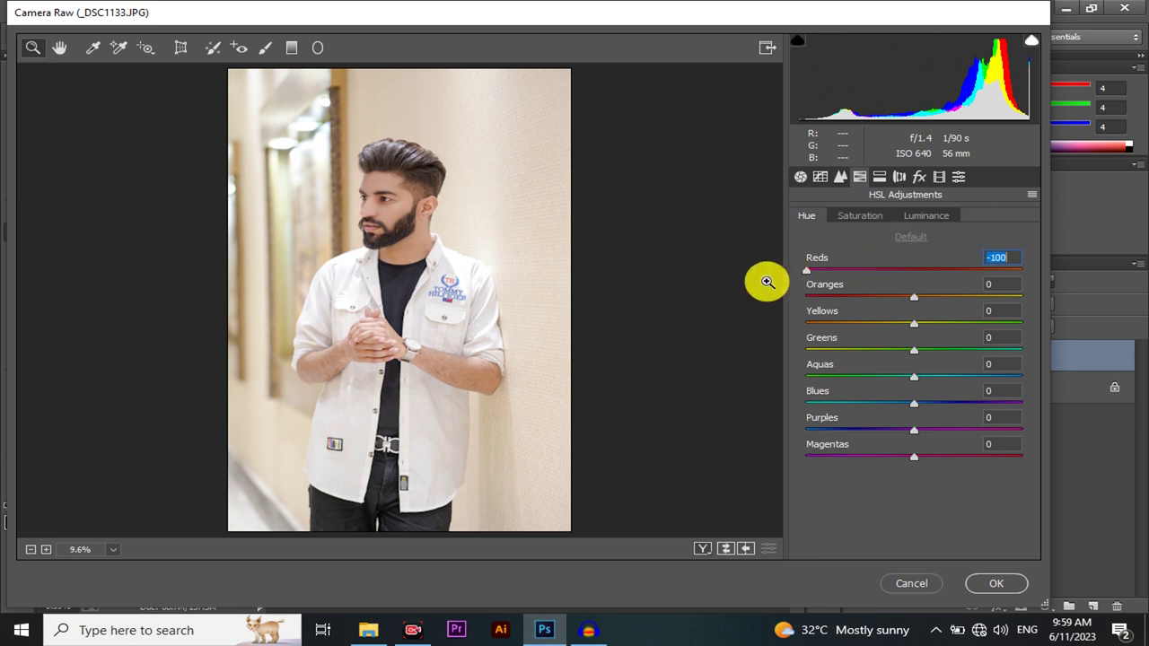
{"action": "mouse_move", "coordinate": [912, 296]}
{"action": "left_mouse_down"}
{"action": "mouse_move", "coordinate": [844, 305]}
{"action": "mouse_move", "coordinate": [1014, 300]}
{"action": "mouse_move", "coordinate": [928, 312]}
{"action": "left_mouse_up"}
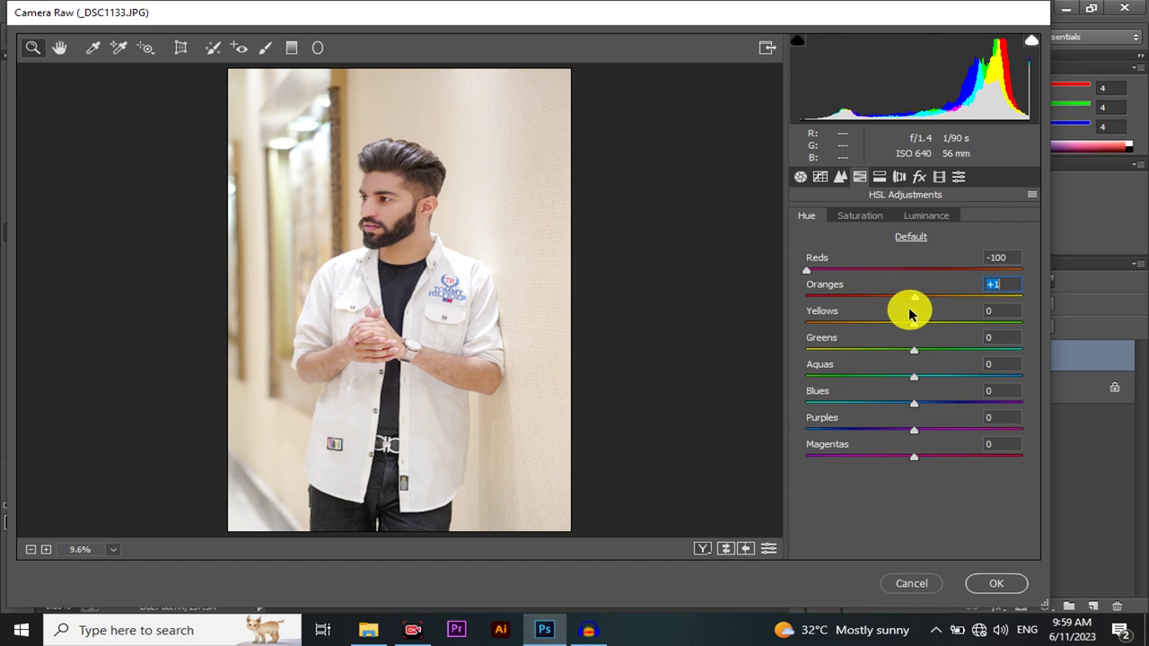
{"action": "left_click_drag", "start_coordinate": [910, 313], "coordinate": [922, 330]}
{"action": "key", "text": "Down"}
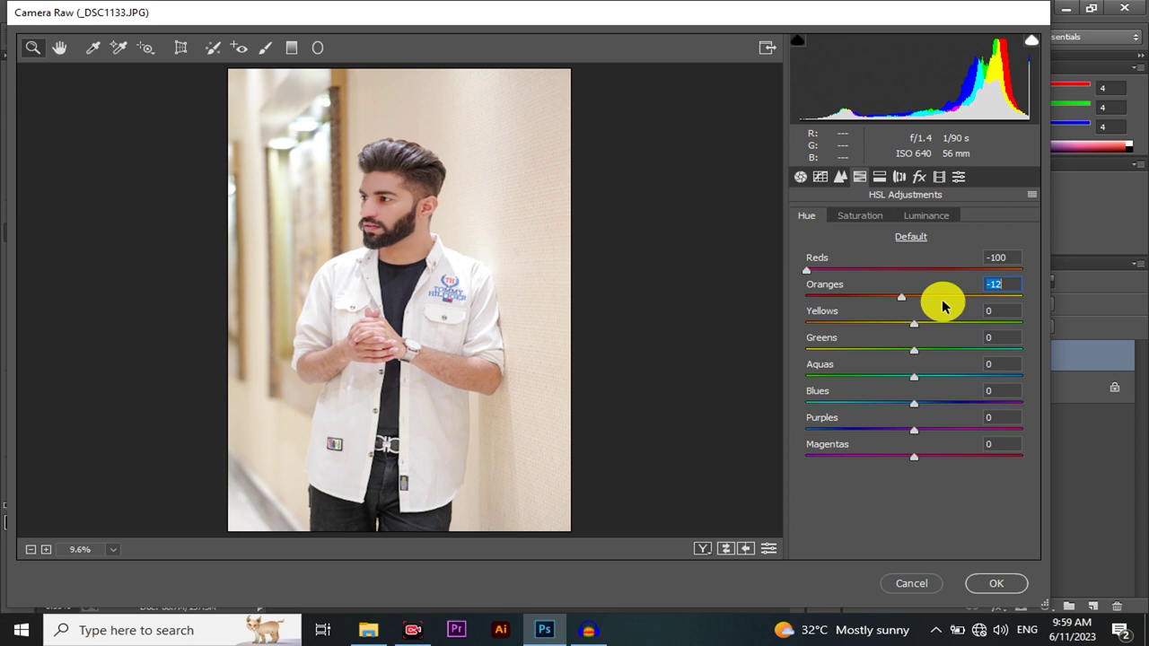
{"action": "left_click_drag", "start_coordinate": [868, 323], "coordinate": [810, 324]}
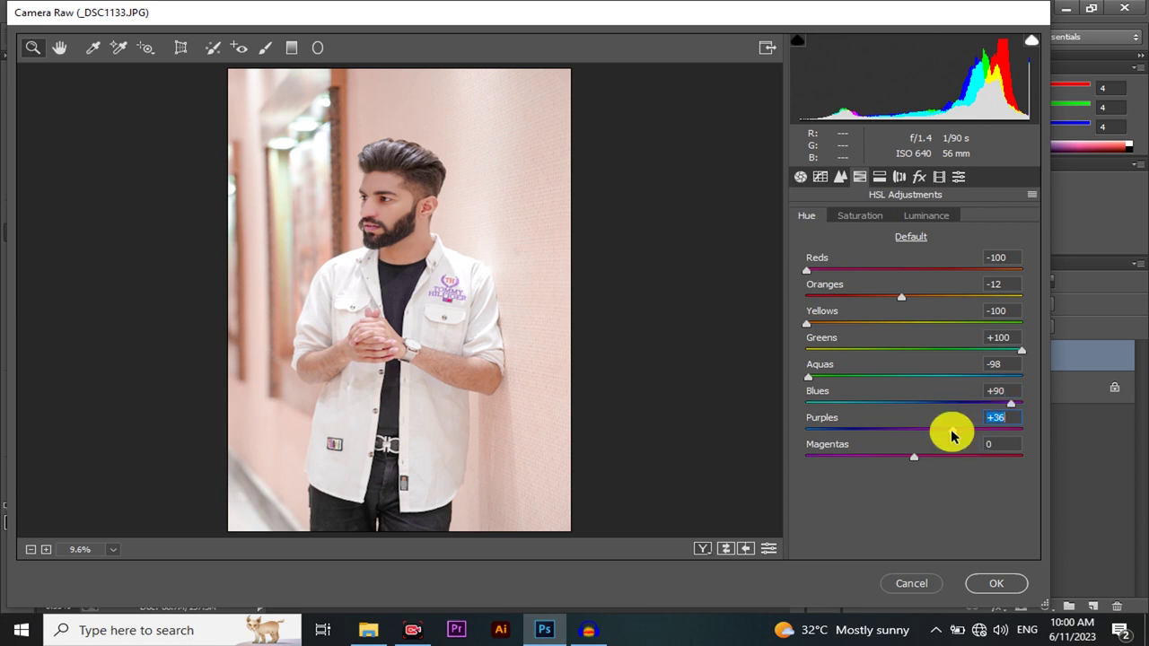
Set HSL saturation to Reds +27, Yellows +58, Aquas +63 and Blues +48
{"action": "left_click", "coordinate": [870, 217]}
{"action": "mouse_move", "coordinate": [938, 275]}
{"action": "left_mouse_down"}
{"action": "mouse_move", "coordinate": [974, 299]}
{"action": "mouse_move", "coordinate": [825, 304]}
{"action": "left_mouse_up"}
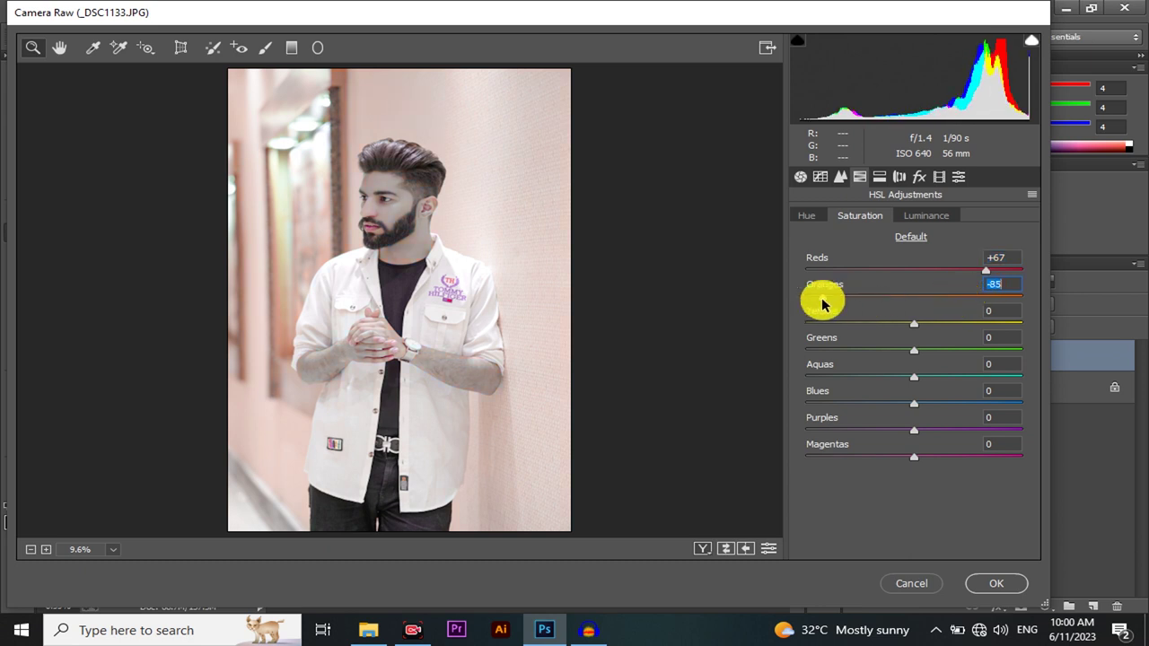
{"action": "left_click_drag", "start_coordinate": [824, 304], "coordinate": [885, 305]}
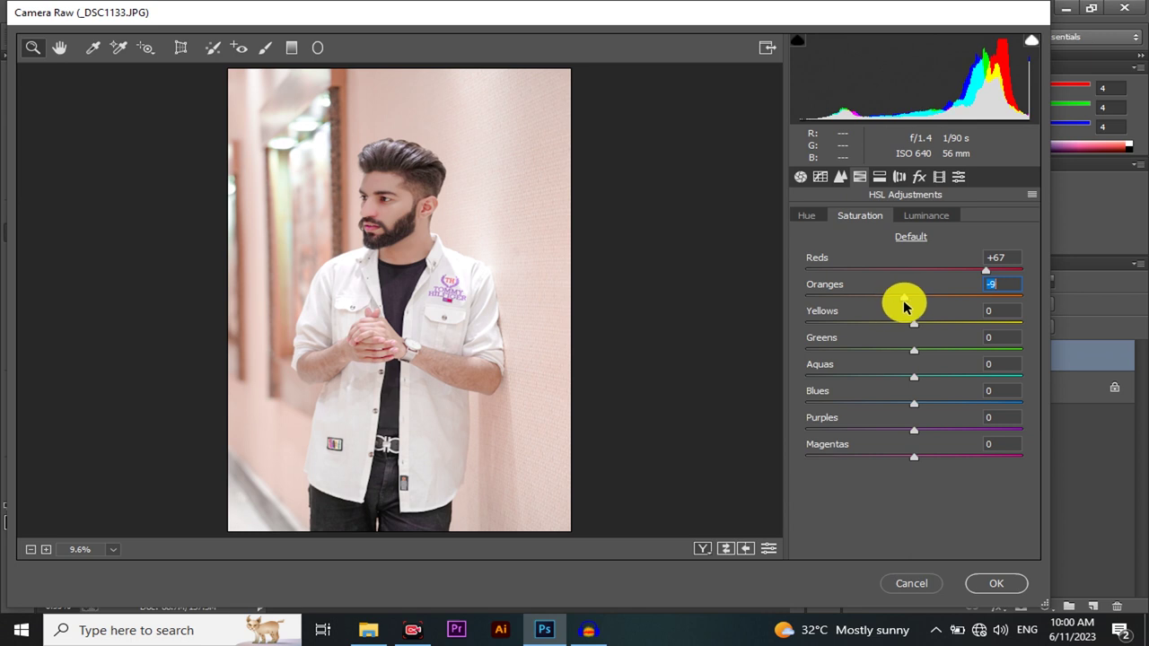
{"action": "left_click", "coordinate": [942, 268]}
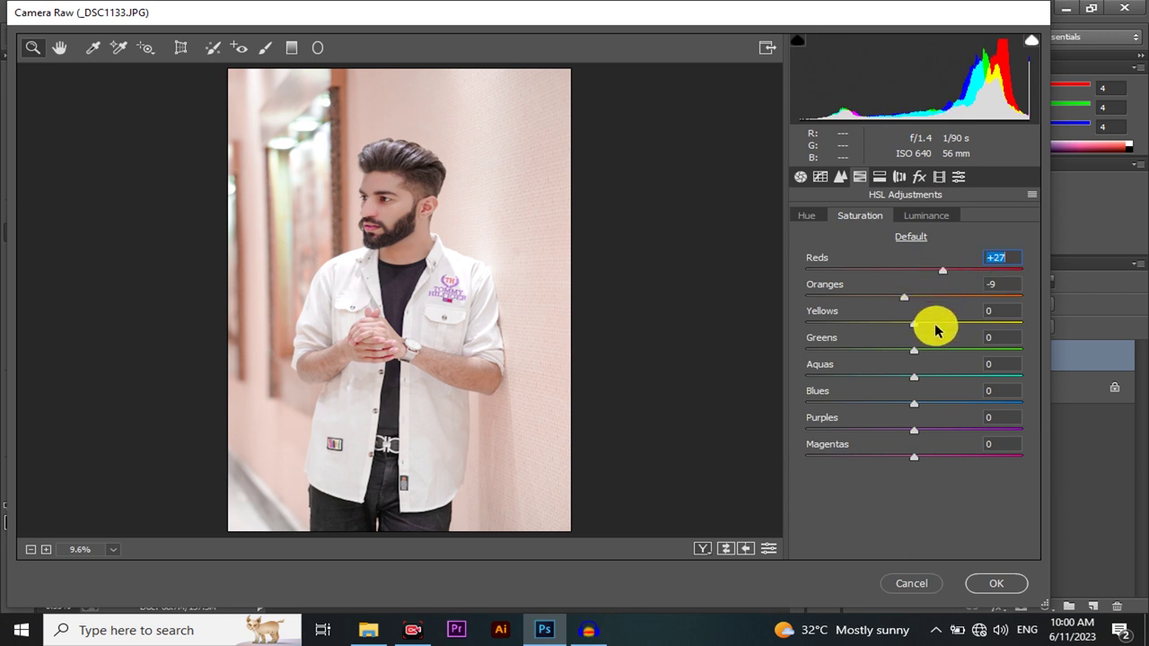
{"action": "mouse_move", "coordinate": [941, 323]}
{"action": "left_mouse_down"}
{"action": "mouse_move", "coordinate": [974, 323]}
{"action": "mouse_move", "coordinate": [964, 348]}
{"action": "left_mouse_up"}
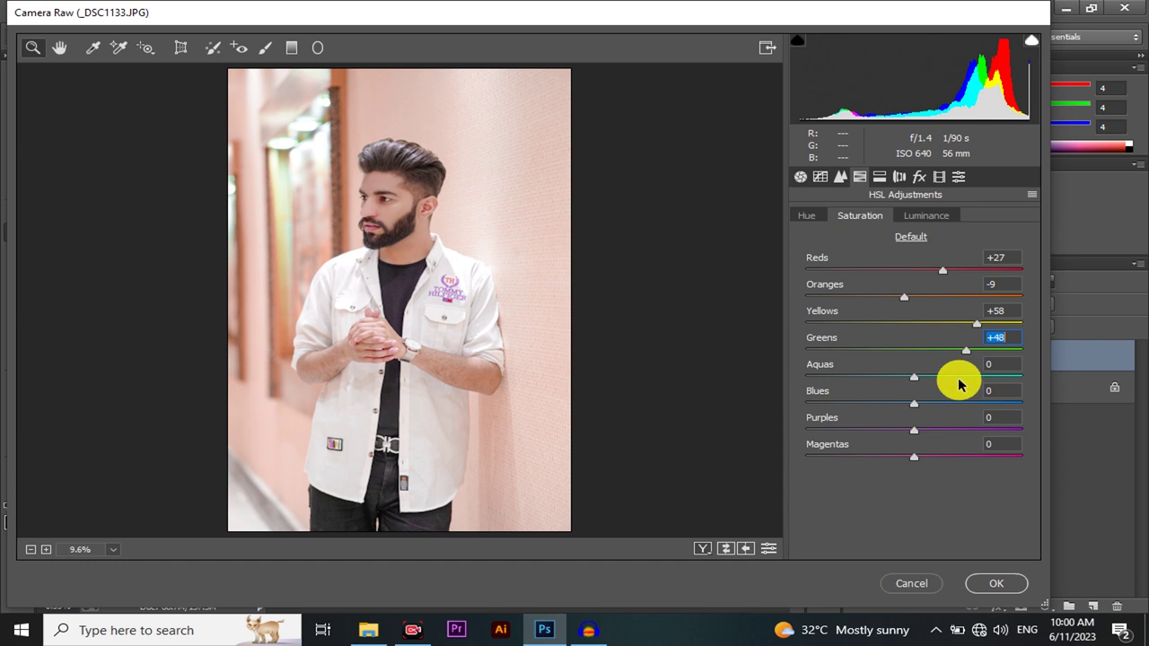
{"action": "left_click_drag", "start_coordinate": [966, 381], "coordinate": [983, 380]}
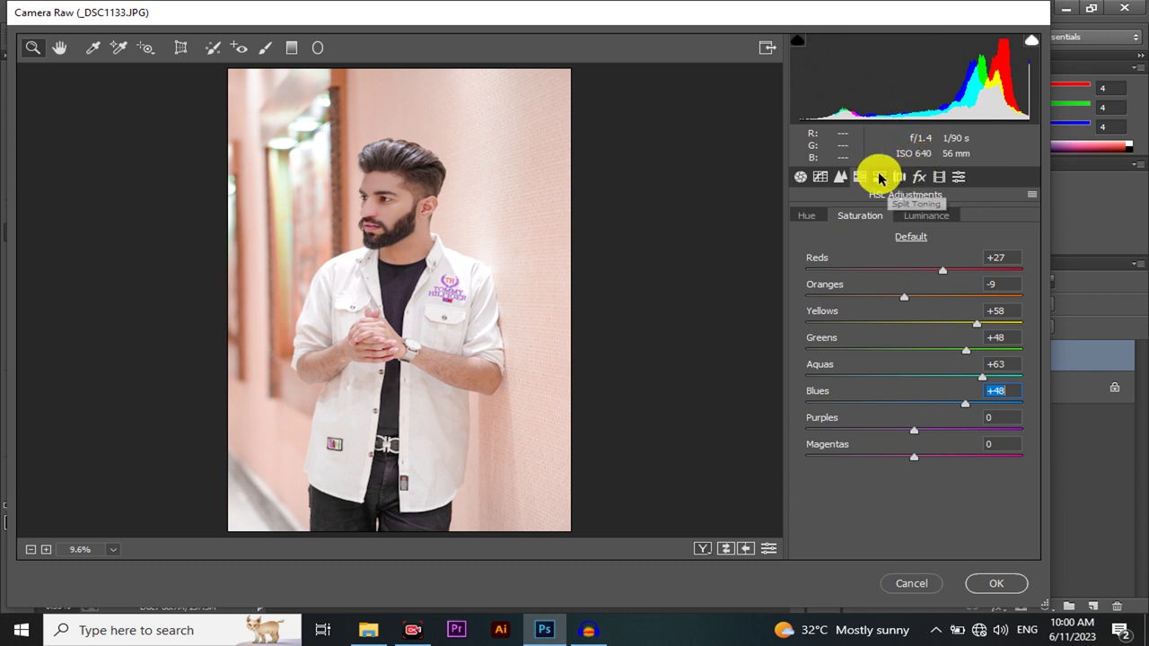
Raise Oranges luminance to +45 and Yellows luminance to +41
{"action": "left_click", "coordinate": [926, 216]}
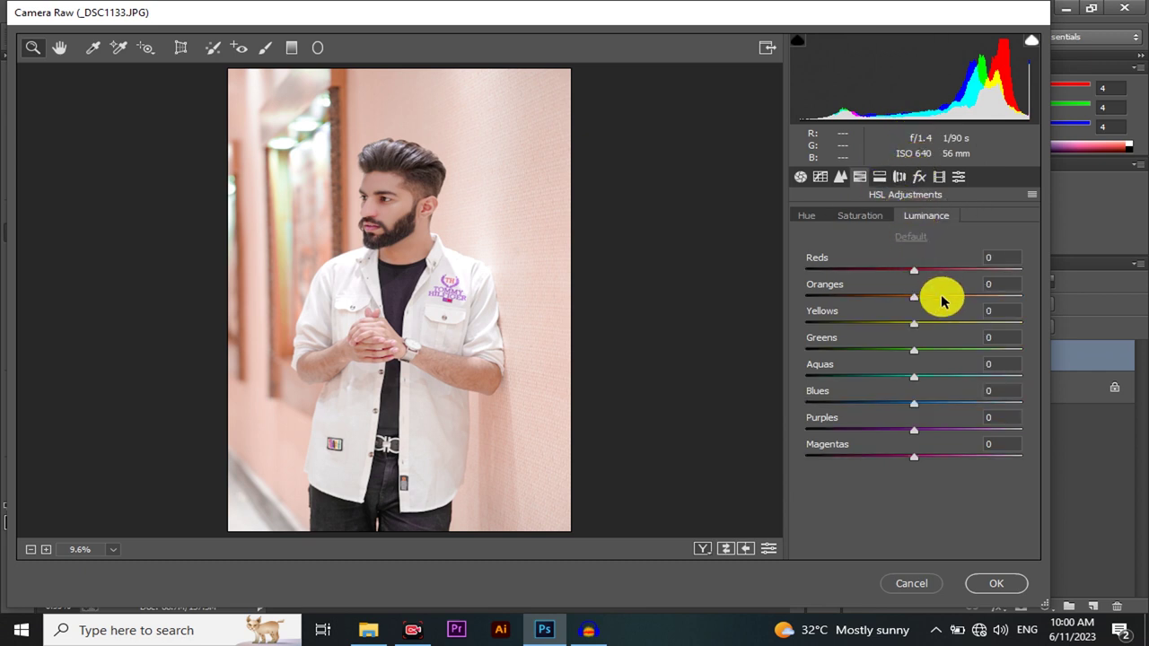
{"action": "left_click", "coordinate": [942, 297]}
{"action": "left_click_drag", "start_coordinate": [942, 301], "coordinate": [962, 301]}
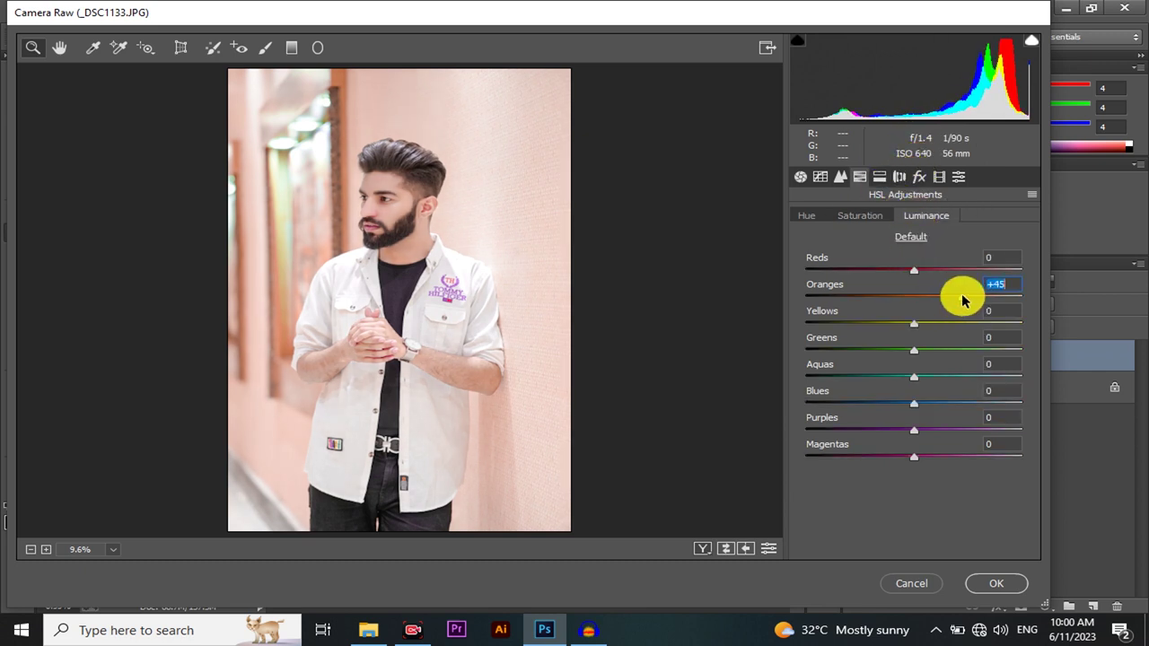
{"action": "left_click", "coordinate": [958, 324]}
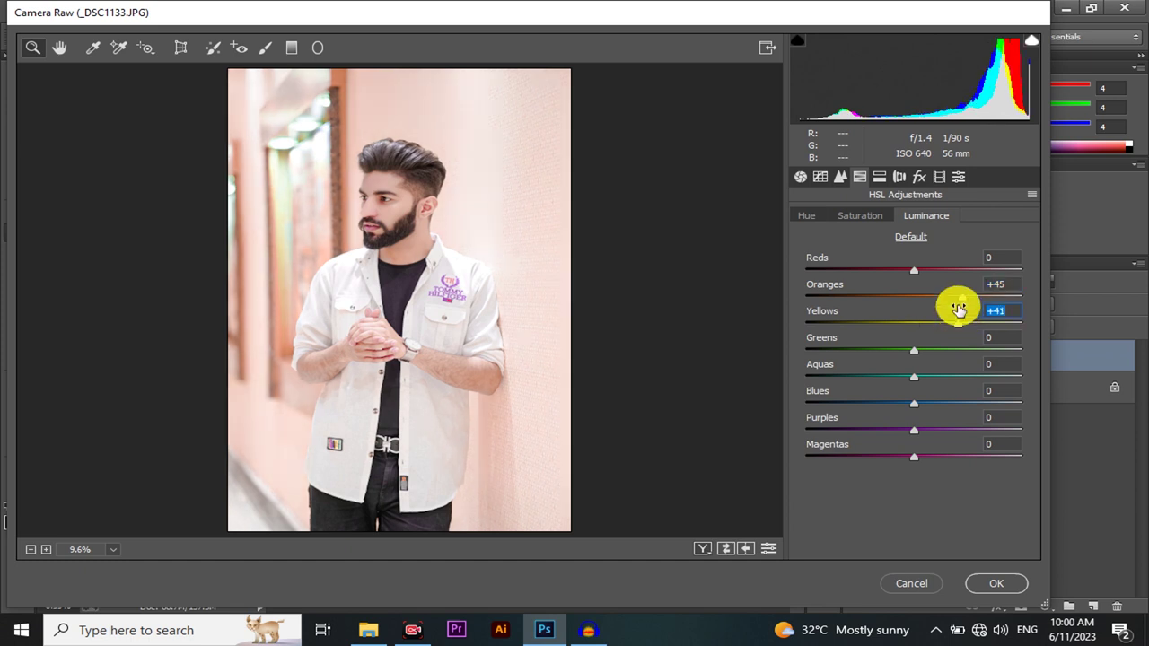
{"action": "left_click", "coordinate": [937, 176]}
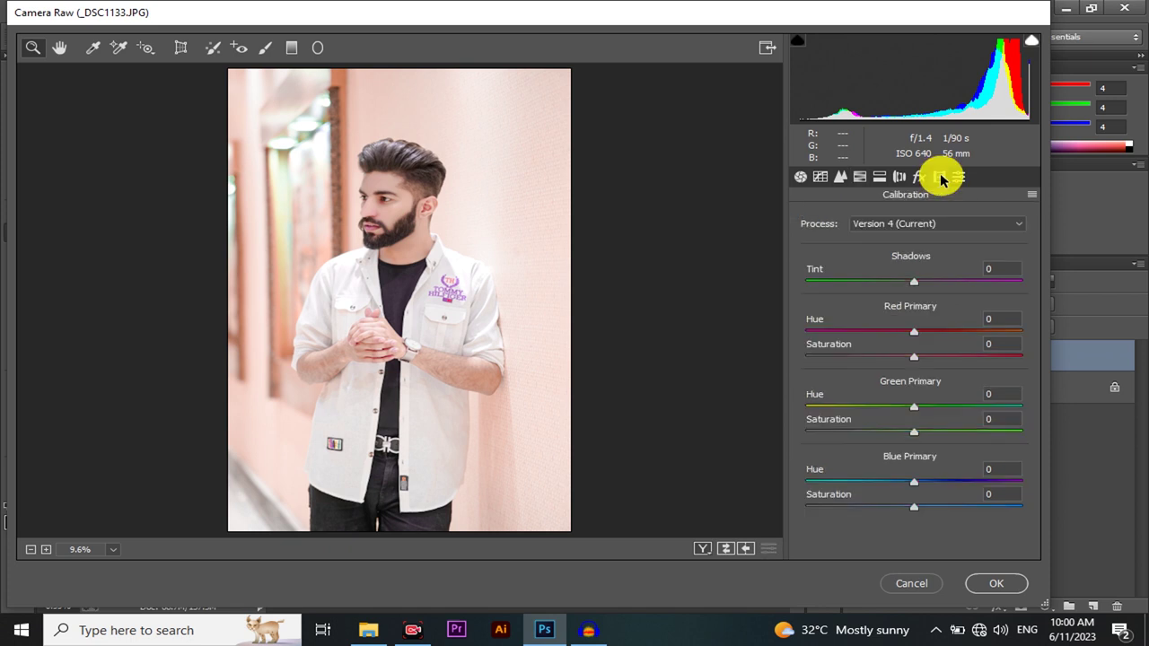
Set calibration Shadows Tint -100, Red/Green/Blue primary hues +19/+37/+24, and apply the grade
{"action": "left_click_drag", "start_coordinate": [914, 278], "coordinate": [766, 284]}
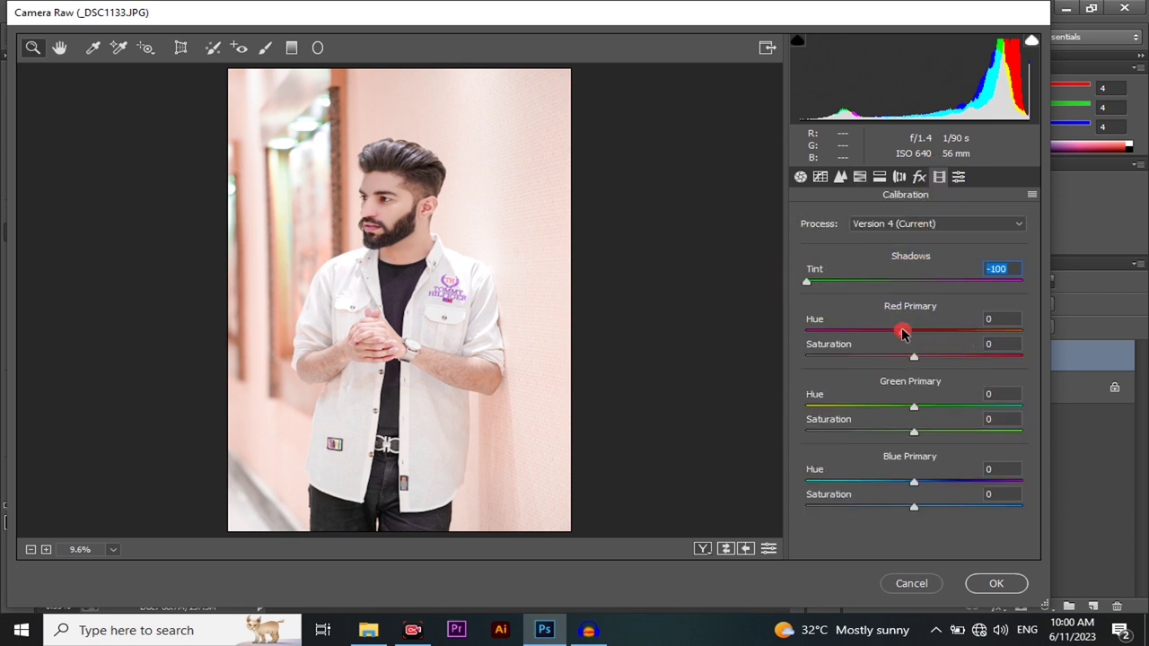
{"action": "mouse_move", "coordinate": [894, 334]}
{"action": "left_mouse_down"}
{"action": "mouse_move", "coordinate": [847, 336]}
{"action": "mouse_move", "coordinate": [906, 336]}
{"action": "left_mouse_up"}
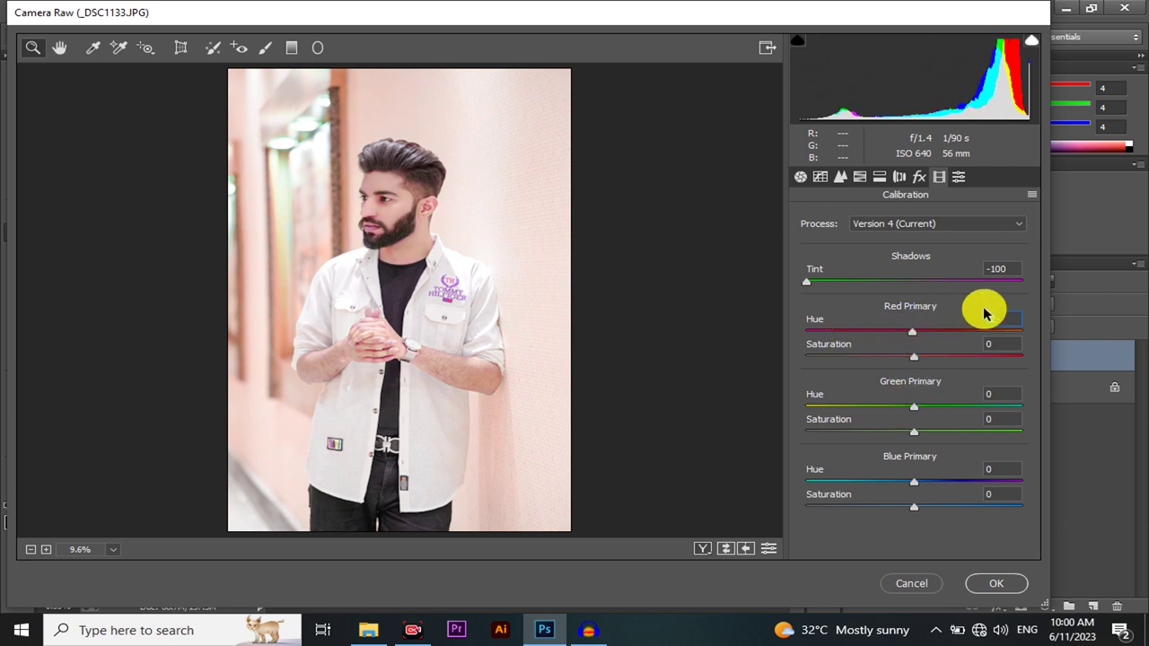
{"action": "left_click_drag", "start_coordinate": [943, 334], "coordinate": [935, 335]}
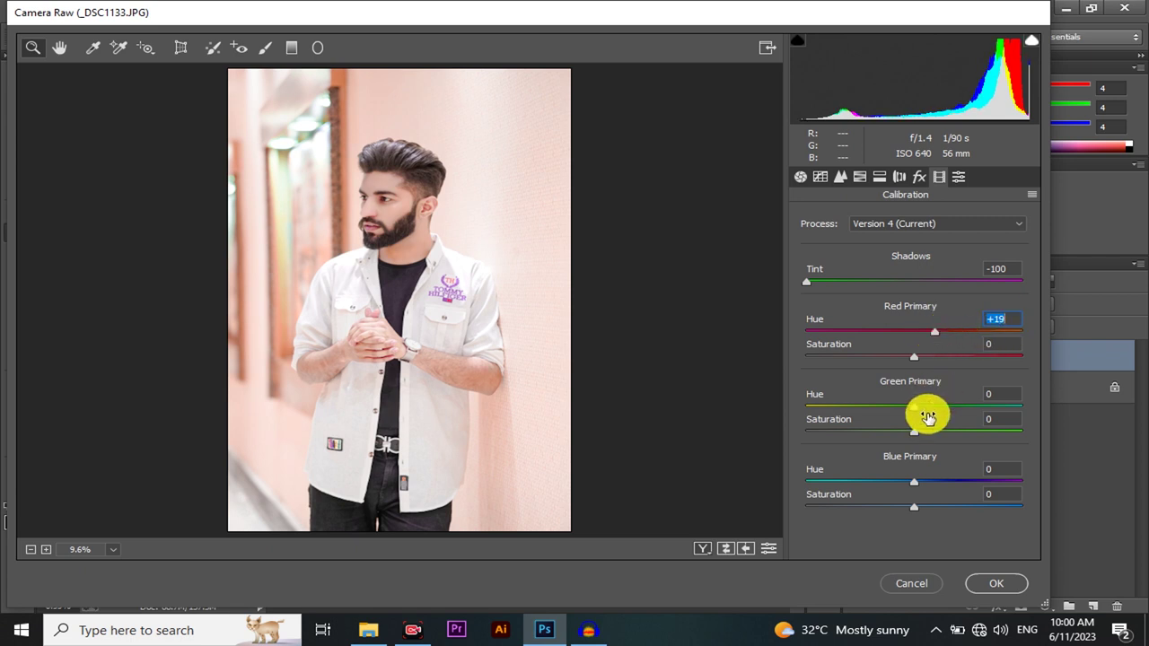
{"action": "mouse_move", "coordinate": [925, 407]}
{"action": "left_mouse_down"}
{"action": "mouse_move", "coordinate": [812, 413]}
{"action": "mouse_move", "coordinate": [998, 415]}
{"action": "mouse_move", "coordinate": [960, 416]}
{"action": "left_mouse_up"}
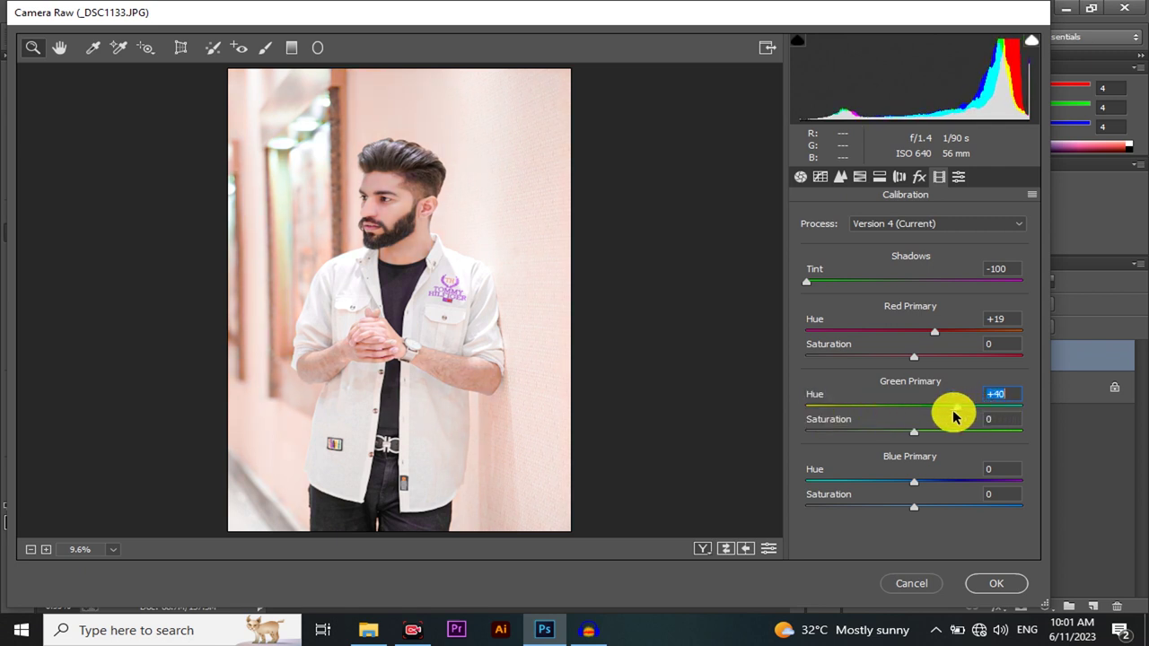
{"action": "mouse_move", "coordinate": [928, 481]}
{"action": "left_mouse_down"}
{"action": "mouse_move", "coordinate": [860, 482]}
{"action": "mouse_move", "coordinate": [975, 492]}
{"action": "left_mouse_up"}
{"action": "left_click_drag", "start_coordinate": [995, 492], "coordinate": [956, 497]}
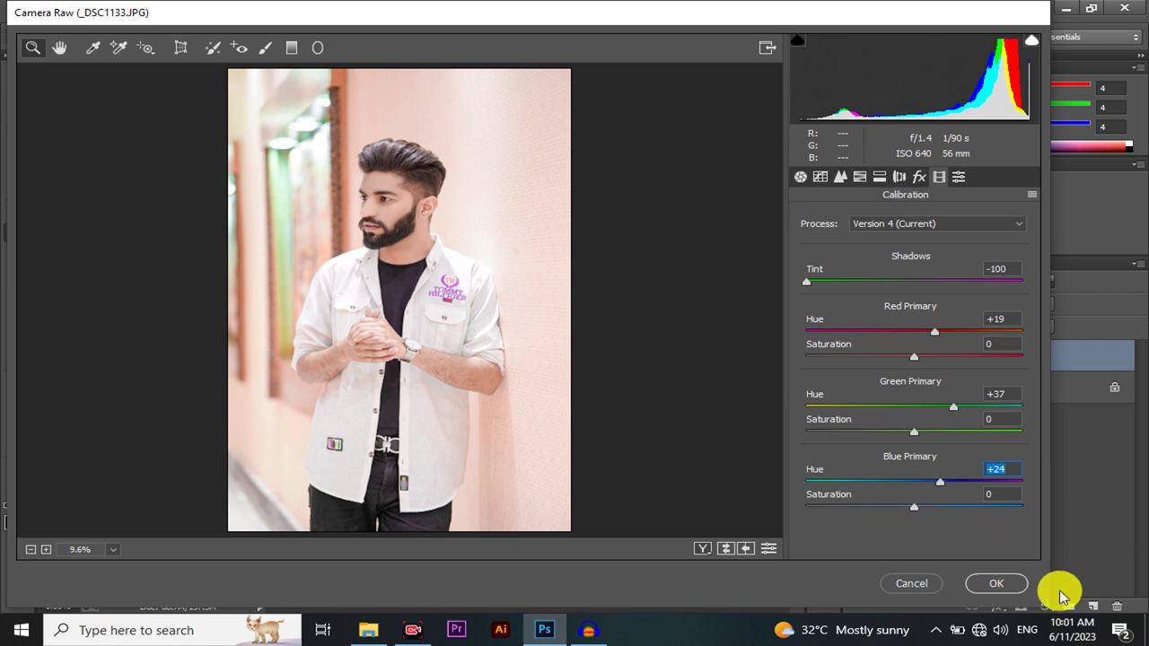
{"action": "left_click", "coordinate": [1002, 581]}
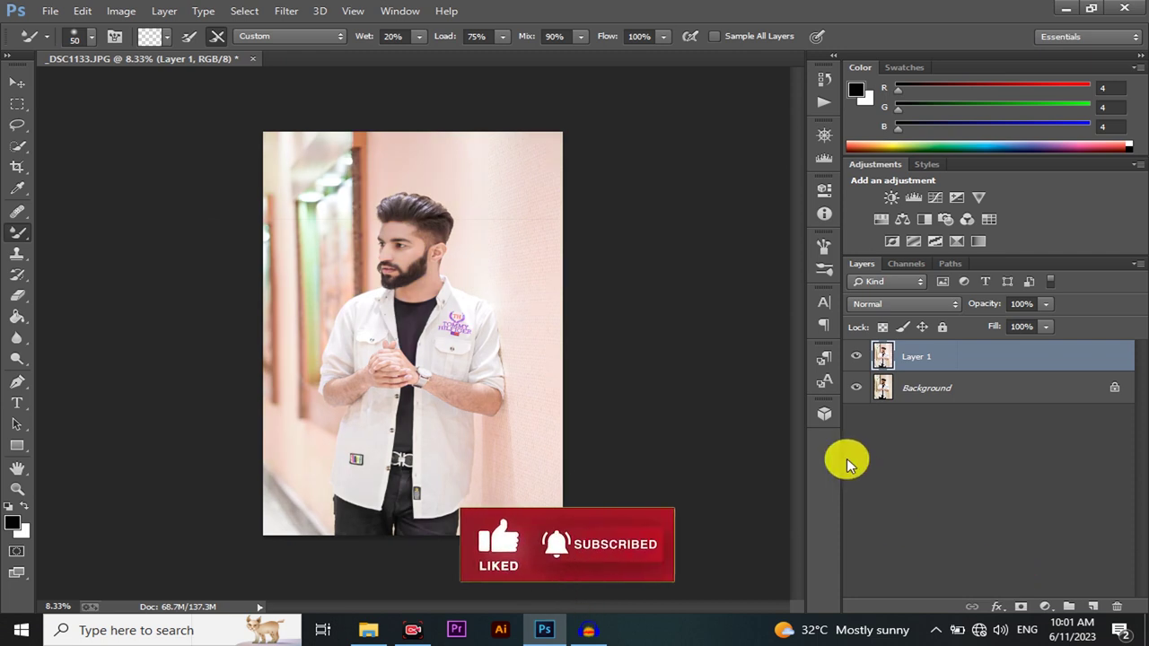
Compare the graded Layer 1 with the original, merge it down, then duplicate the Background again
{"action": "left_click", "coordinate": [857, 356]}
{"action": "left_click", "coordinate": [857, 356]}
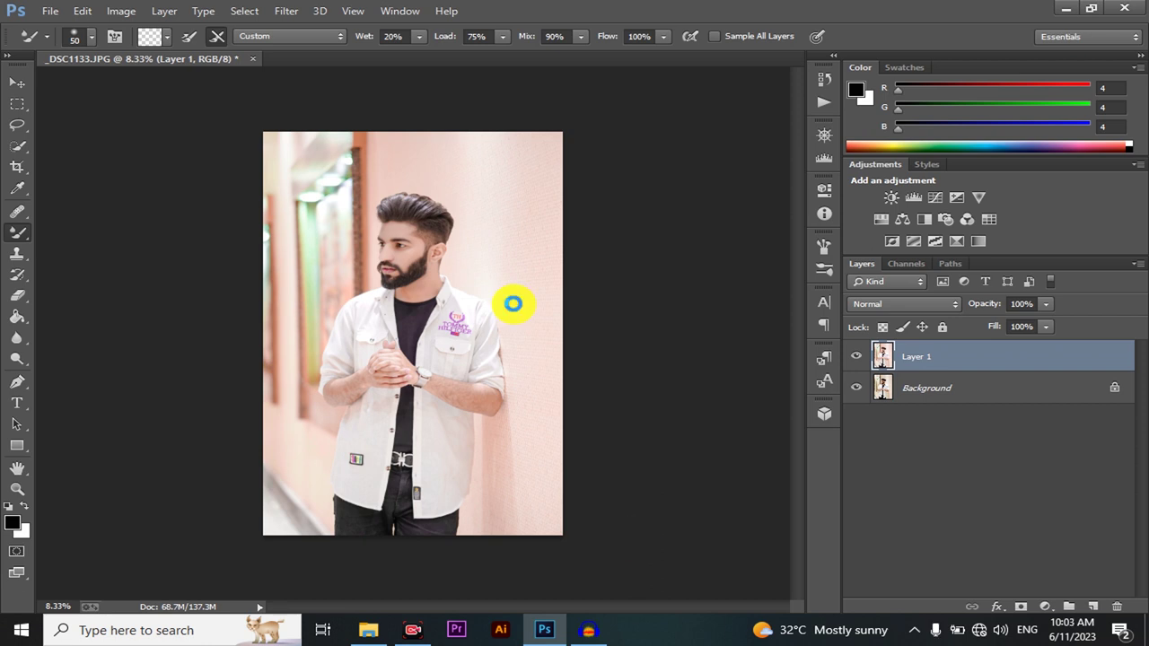
{"action": "key", "text": "ctrl+e"}
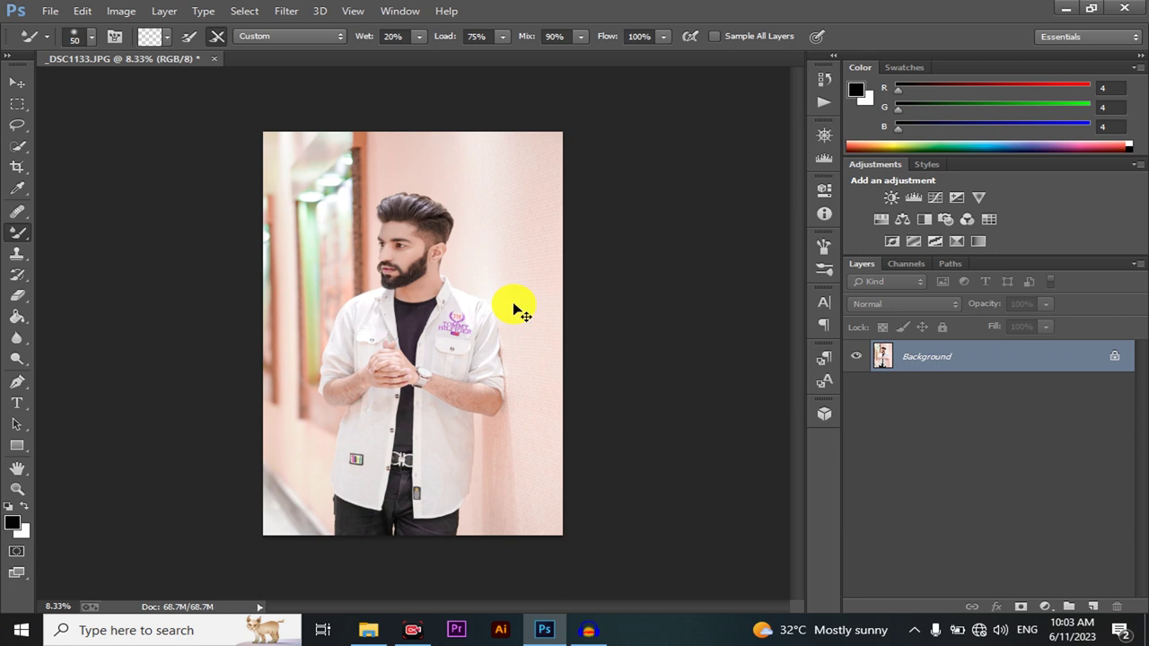
{"action": "key", "text": "ctrl+j"}
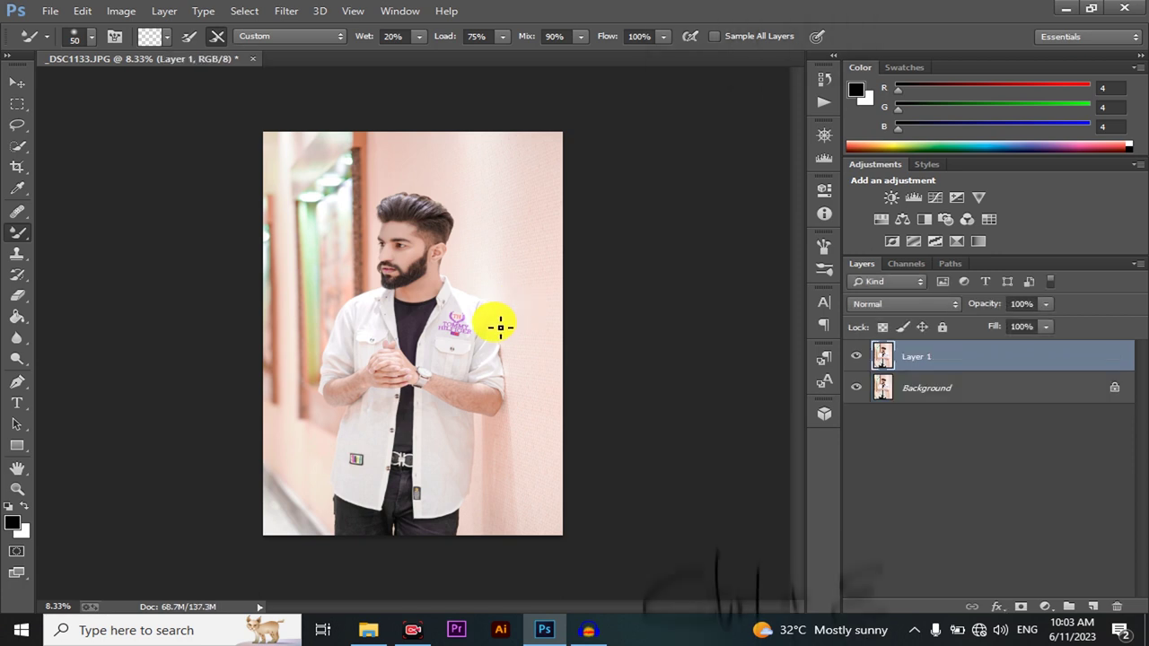
{"action": "left_click", "coordinate": [362, 633]}
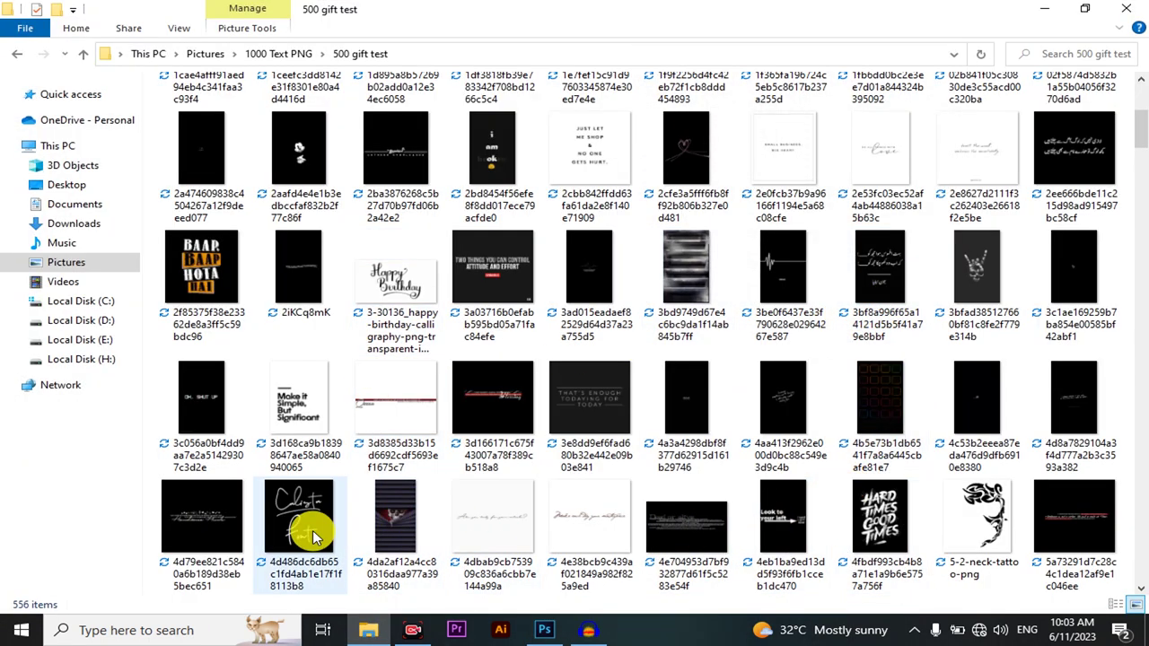
Find the script quote image in the 500 gift test folder and drag it into Photoshop
{"action": "scroll", "coordinate": [454, 409], "scroll_direction": "up", "scroll_amount": 5}
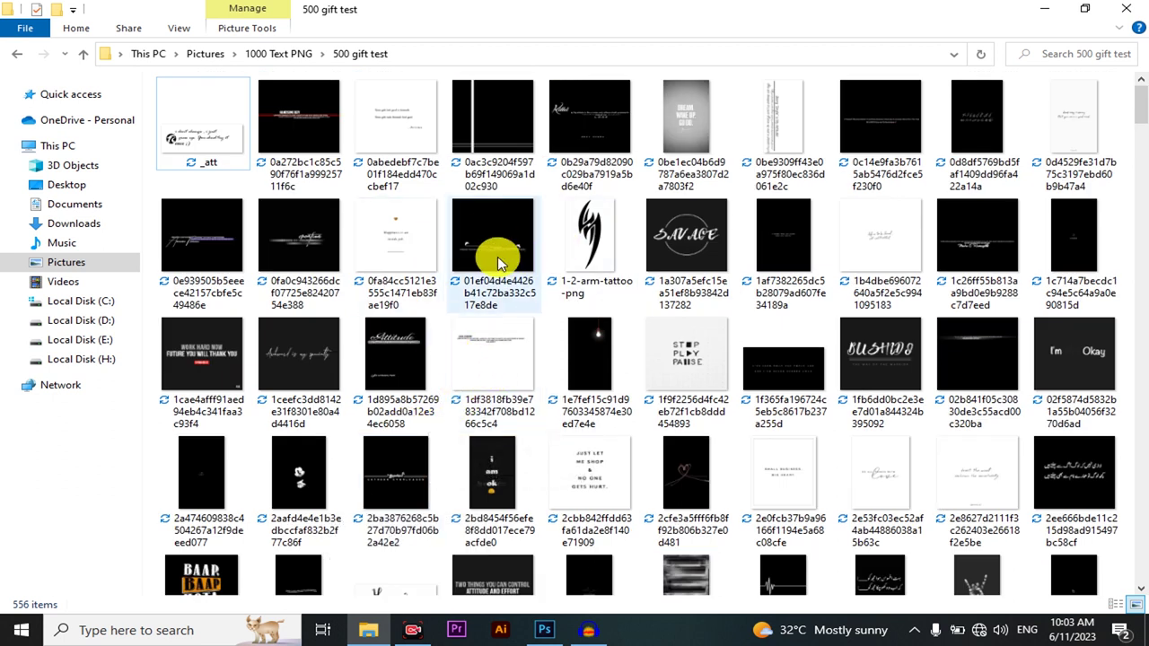
{"action": "scroll", "coordinate": [467, 287], "scroll_direction": "down", "scroll_amount": 5}
{"action": "scroll", "coordinate": [404, 475], "scroll_direction": "down", "scroll_amount": 5}
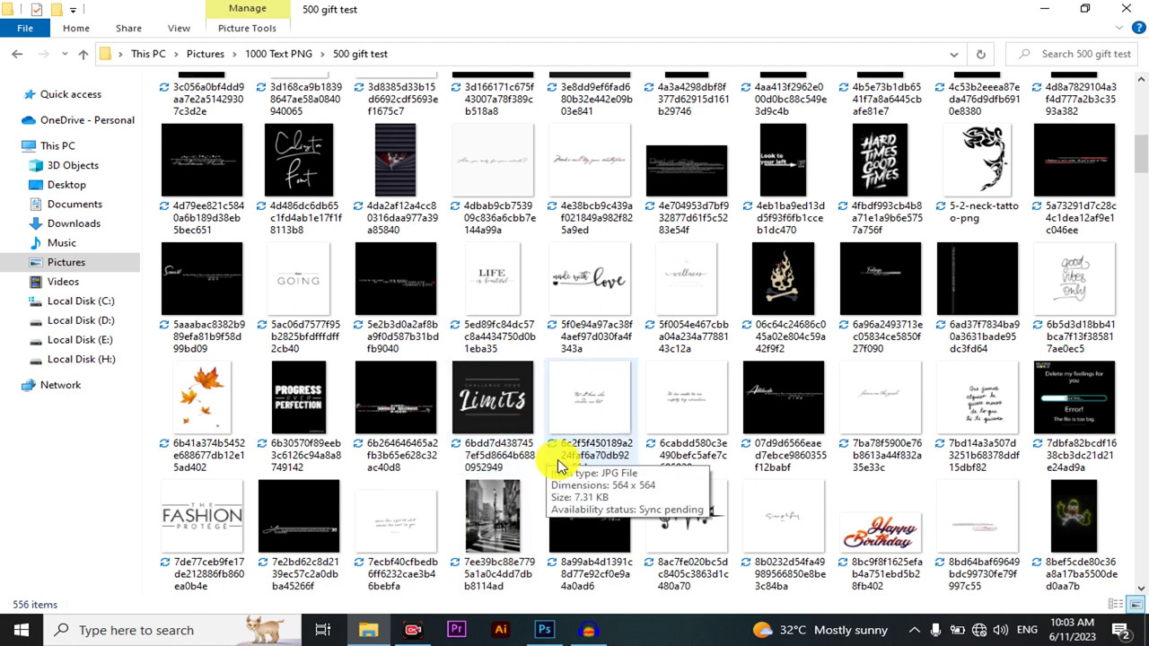
{"action": "scroll", "coordinate": [556, 467], "scroll_direction": "down", "scroll_amount": 5}
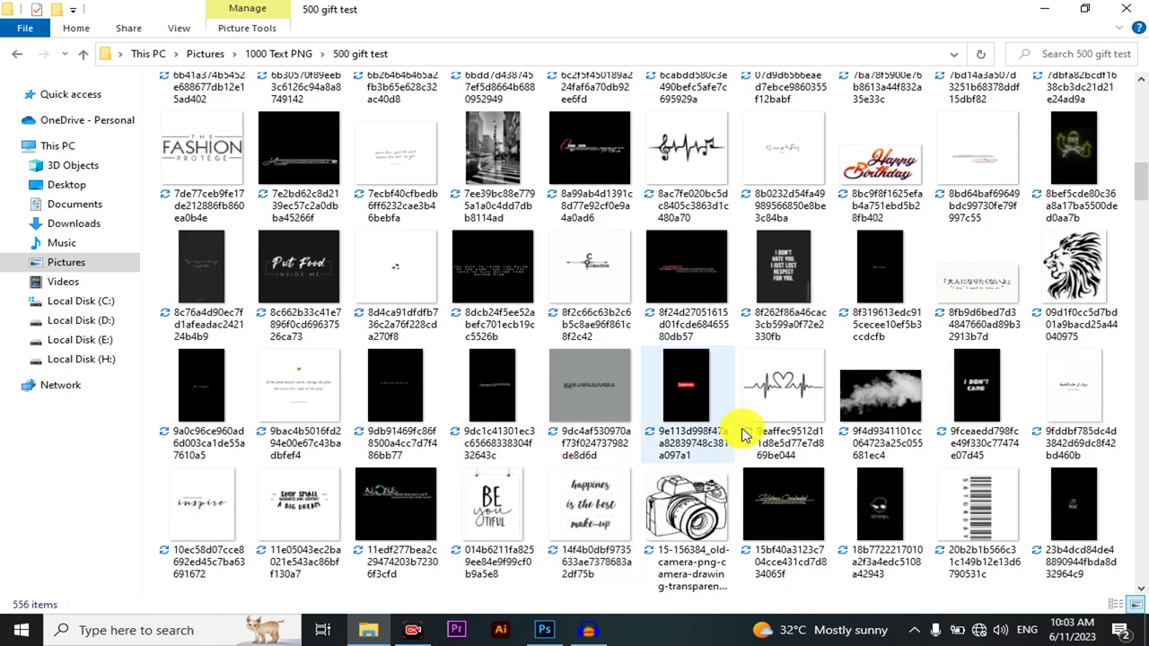
{"action": "scroll", "coordinate": [744, 488], "scroll_direction": "down", "scroll_amount": 5}
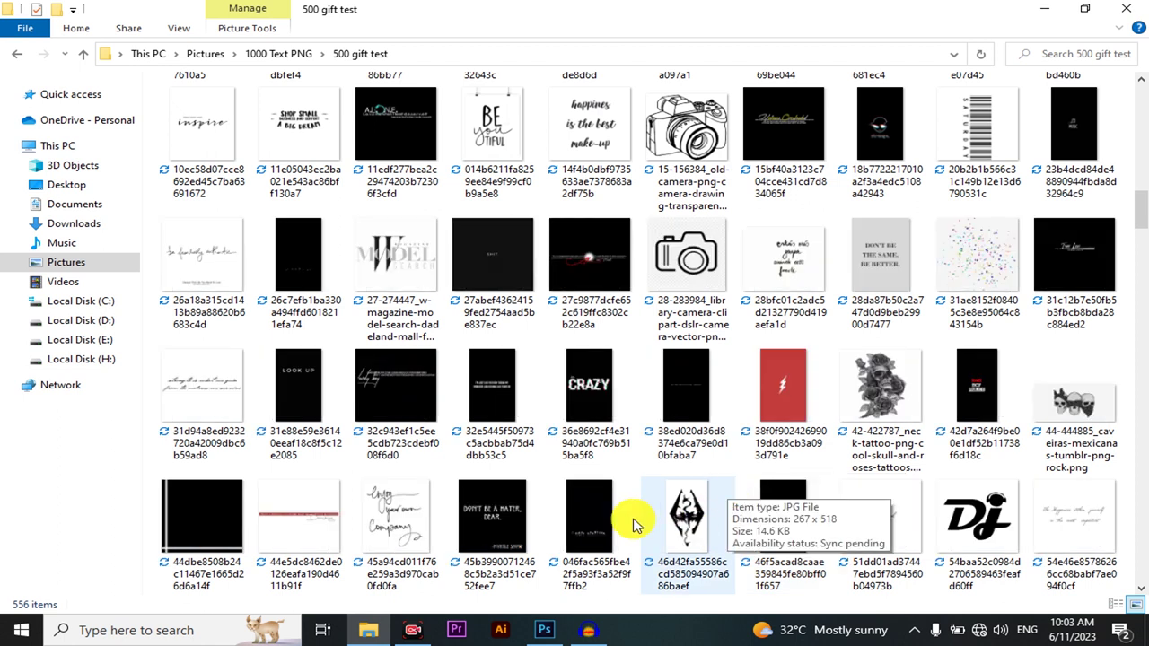
{"action": "scroll", "coordinate": [772, 476], "scroll_direction": "down", "scroll_amount": 5}
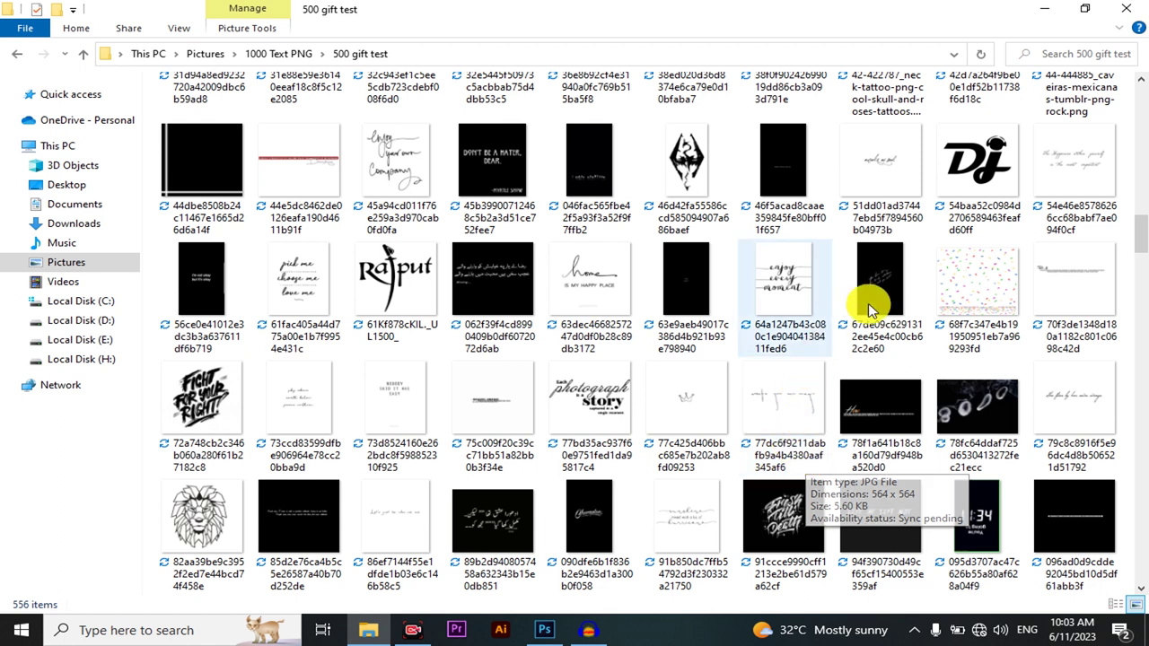
{"action": "left_click_drag", "start_coordinate": [1071, 157], "coordinate": [541, 640]}
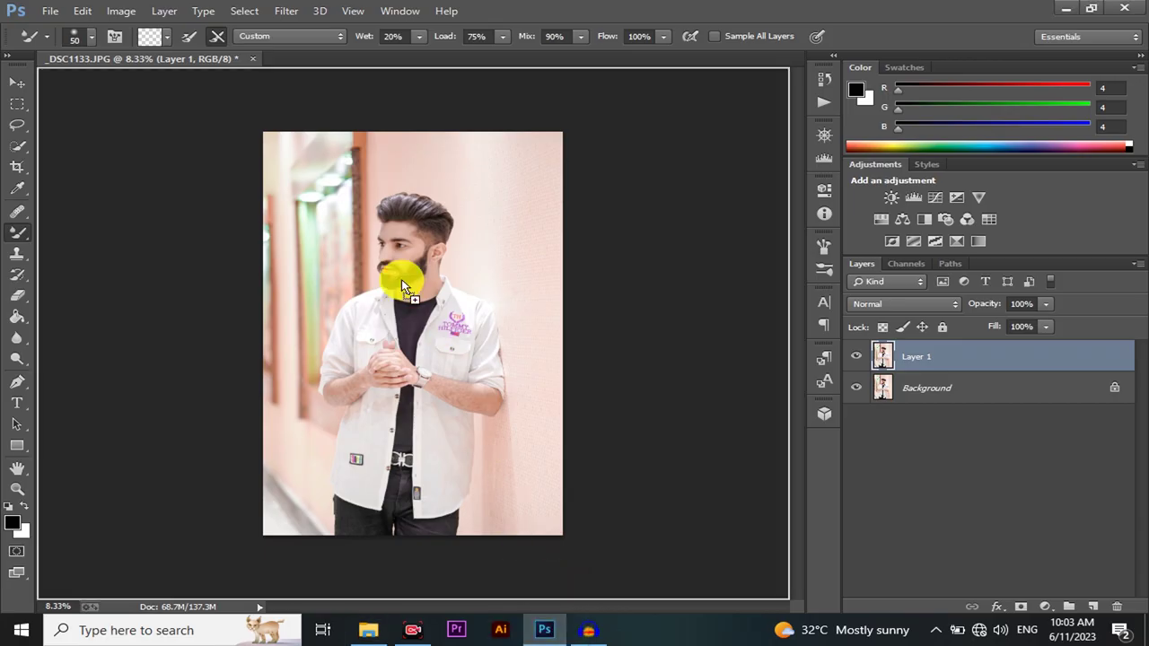
{"action": "left_click_drag", "start_coordinate": [542, 639], "coordinate": [401, 279]}
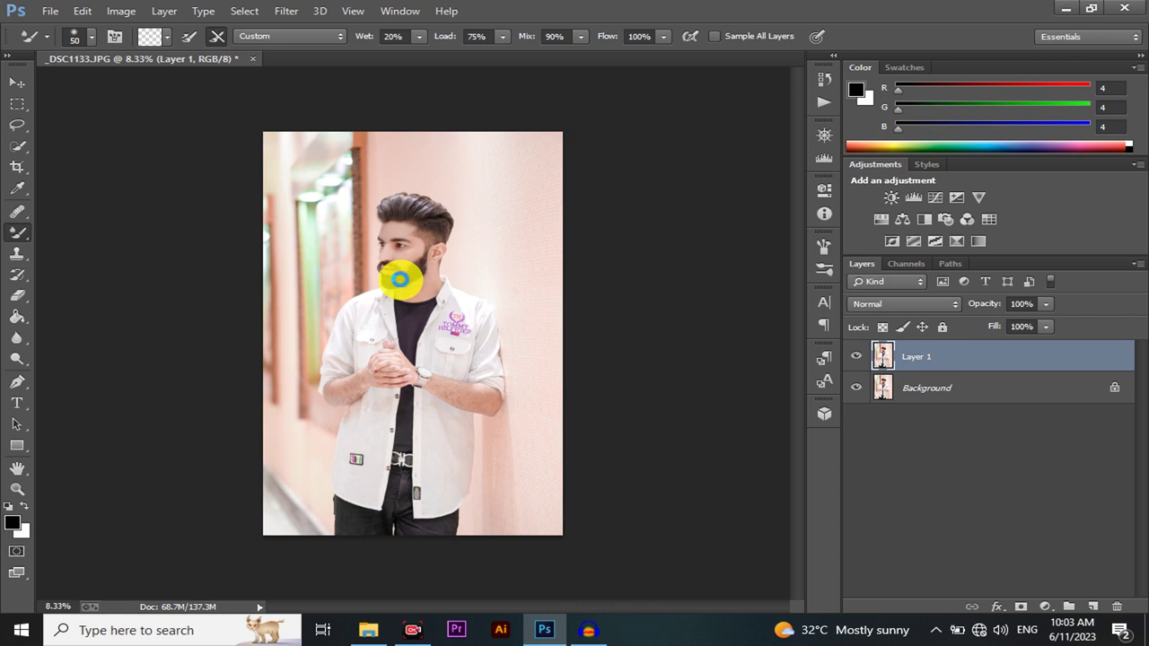
Place the quote image as a new layer in Divide blend mode and bring up Levels
{"action": "left_click_drag", "start_coordinate": [400, 279], "coordinate": [410, 310]}
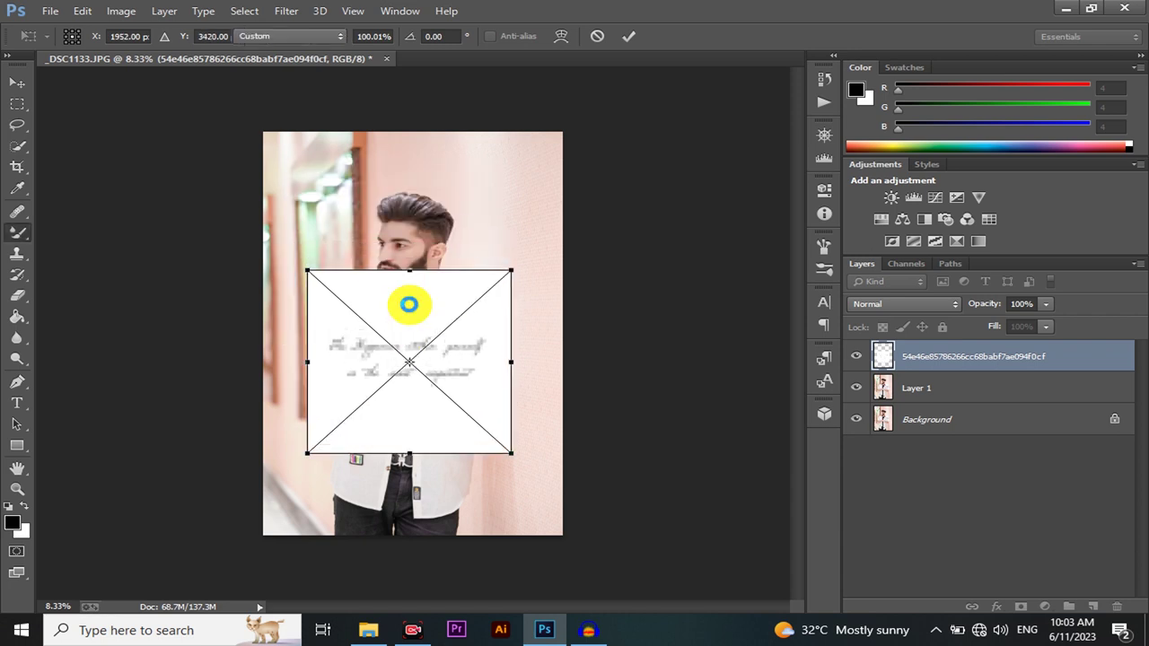
{"action": "key", "text": "Return"}
{"action": "key", "text": "b"}
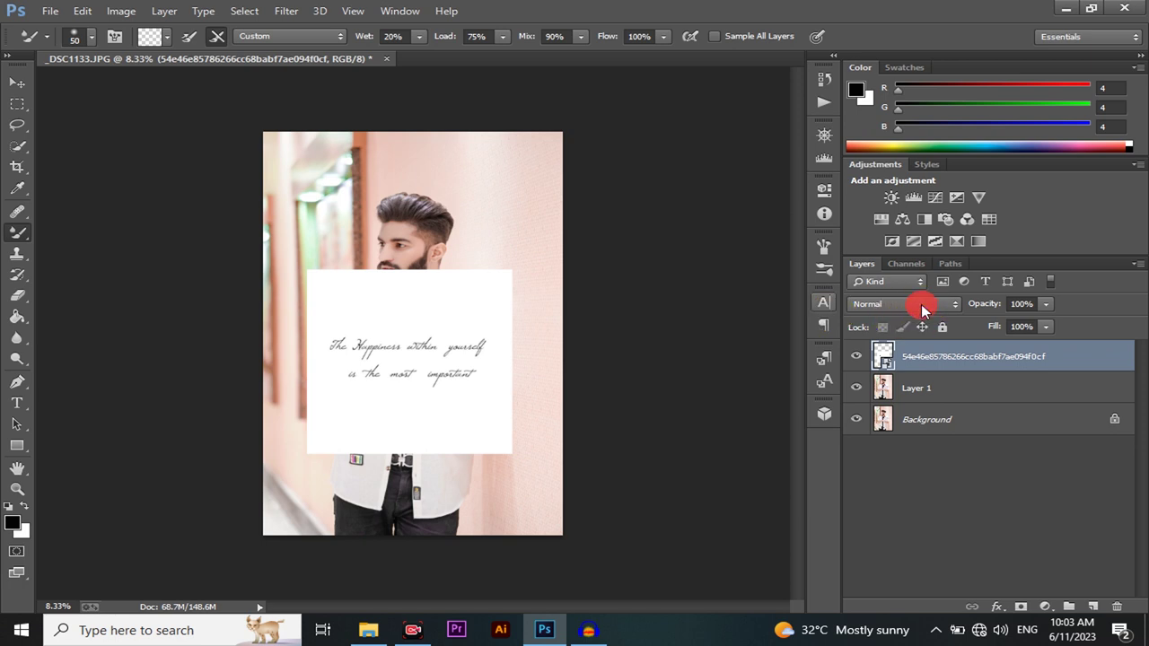
{"action": "left_click", "coordinate": [922, 304]}
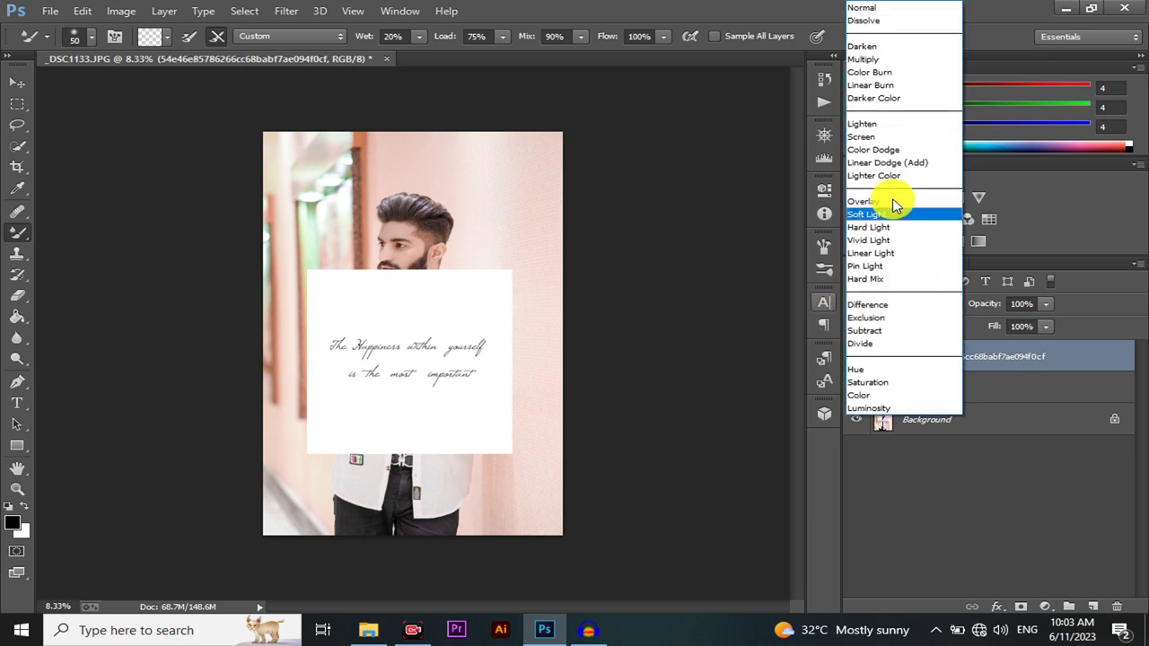
{"action": "left_click", "coordinate": [885, 346]}
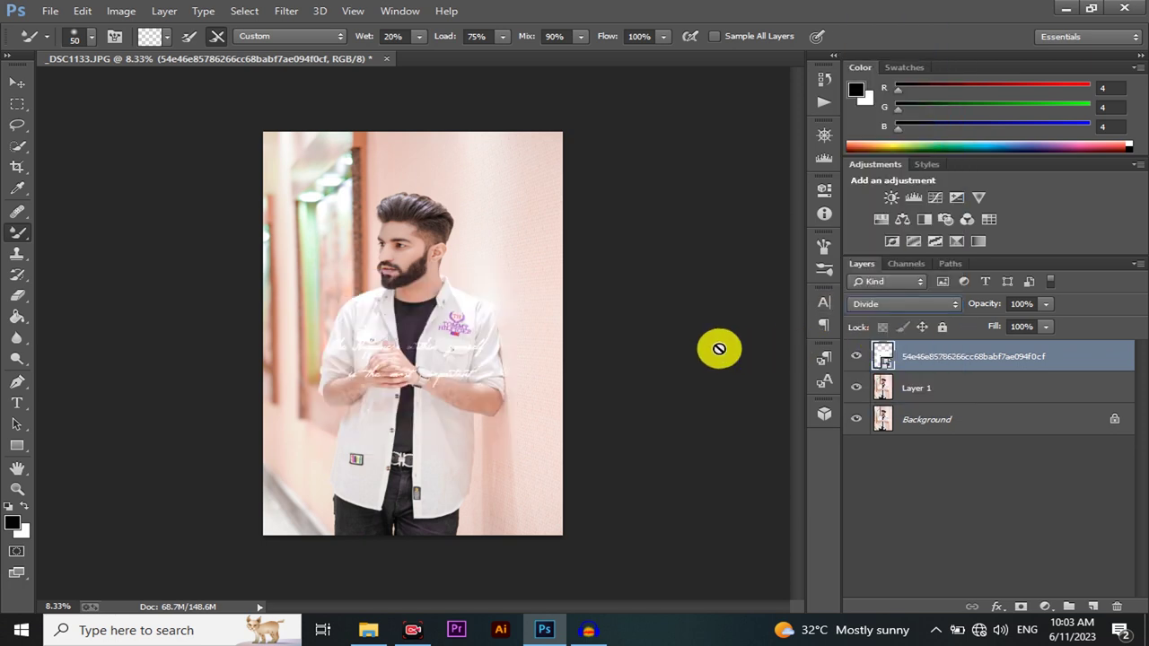
{"action": "left_click", "coordinate": [919, 195]}
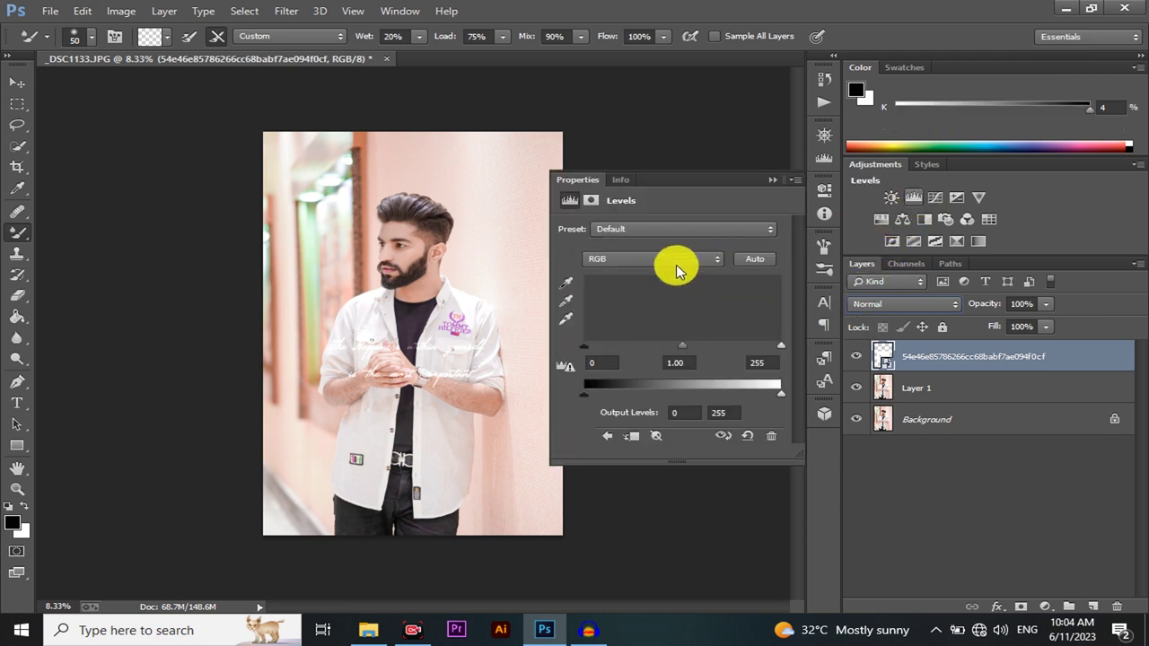
Clip the Levels 1 adjustment to the quote layer and test its white sliders, ending at 0/1.00/255
{"action": "left_click", "coordinate": [669, 451]}
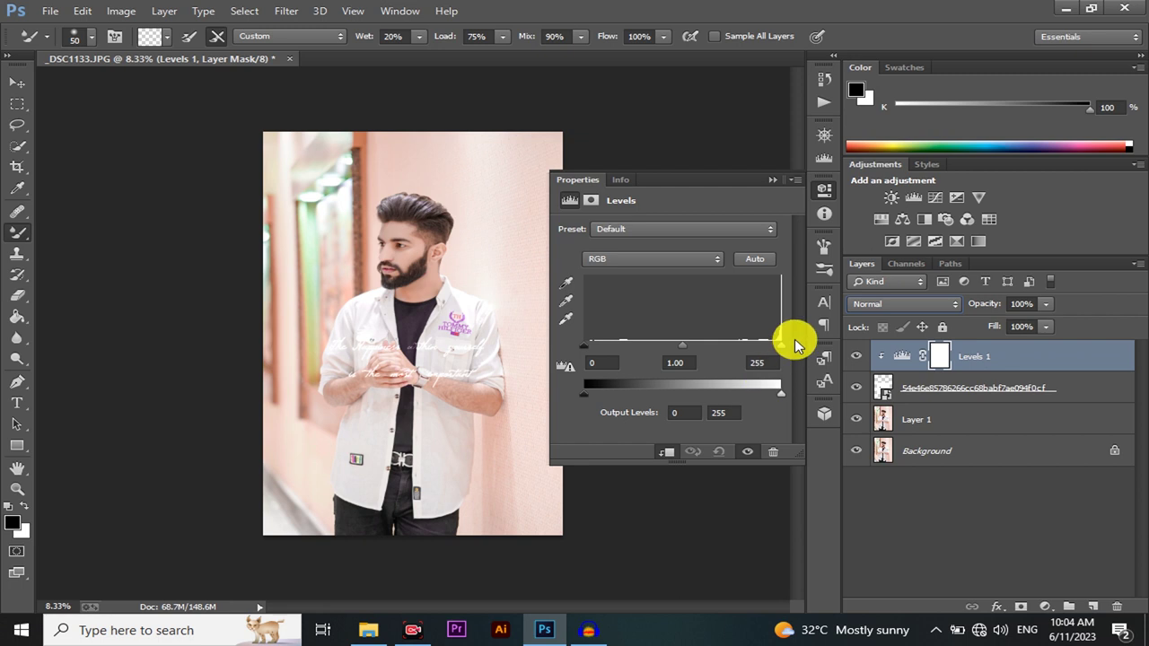
{"action": "mouse_move", "coordinate": [779, 344]}
{"action": "left_mouse_down"}
{"action": "mouse_move", "coordinate": [741, 346]}
{"action": "mouse_move", "coordinate": [808, 352]}
{"action": "left_mouse_up"}
{"action": "mouse_move", "coordinate": [779, 393]}
{"action": "left_mouse_down"}
{"action": "mouse_move", "coordinate": [674, 397]}
{"action": "mouse_move", "coordinate": [788, 397]}
{"action": "left_mouse_up"}
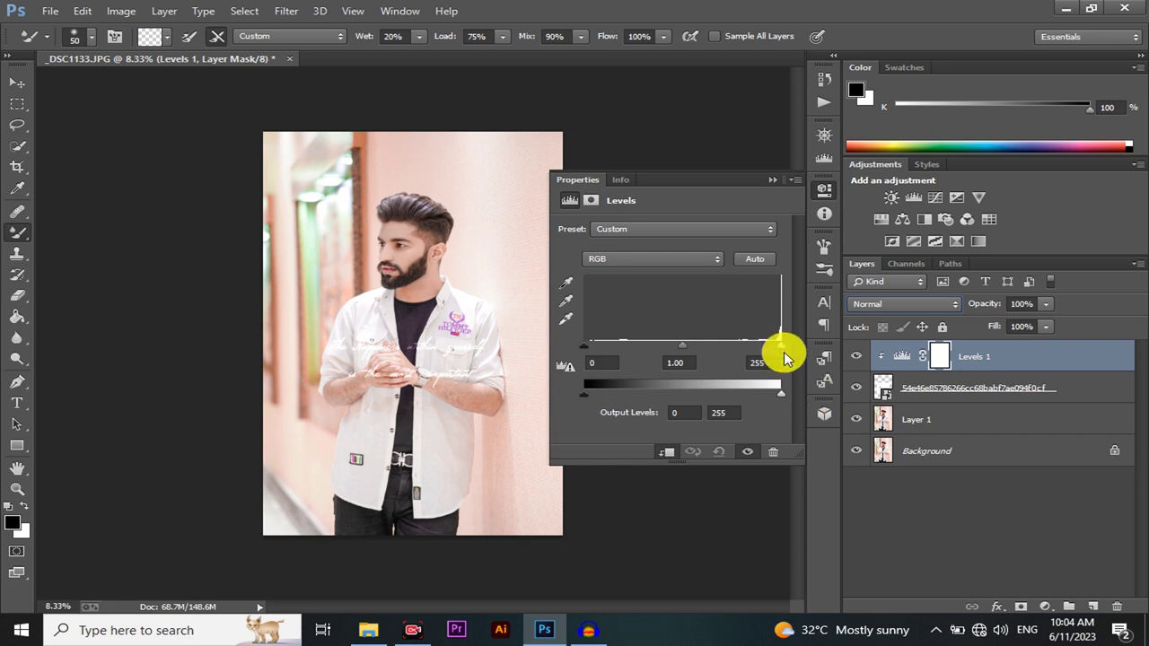
{"action": "mouse_move", "coordinate": [783, 350]}
{"action": "left_mouse_down"}
{"action": "mouse_move", "coordinate": [718, 355]}
{"action": "mouse_move", "coordinate": [783, 350]}
{"action": "left_mouse_up"}
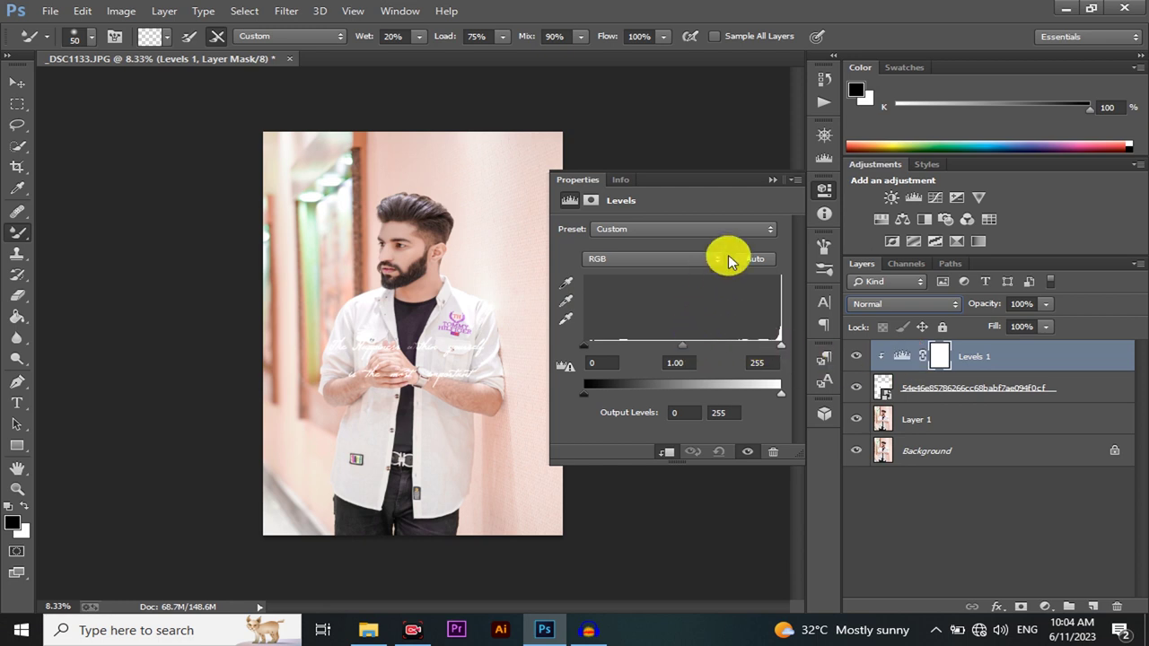
{"action": "left_click", "coordinate": [772, 180]}
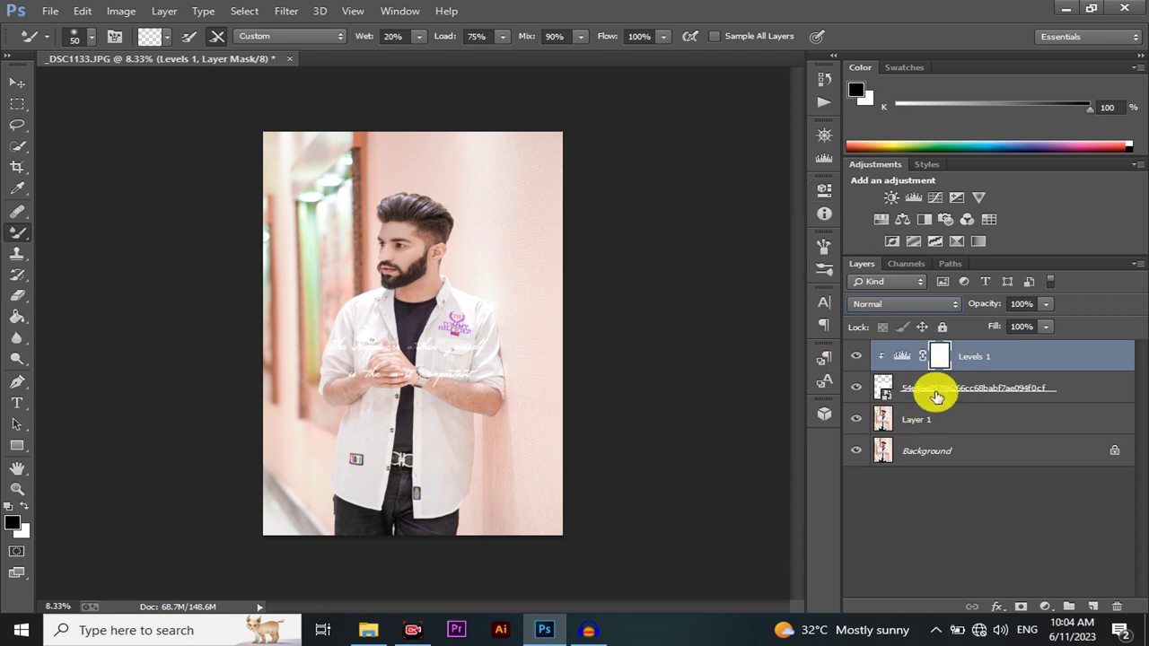
Try Lighten and Screen on the quote layer, then settle on the Darken blend mode
{"action": "left_click", "coordinate": [937, 392]}
{"action": "left_click", "coordinate": [904, 304]}
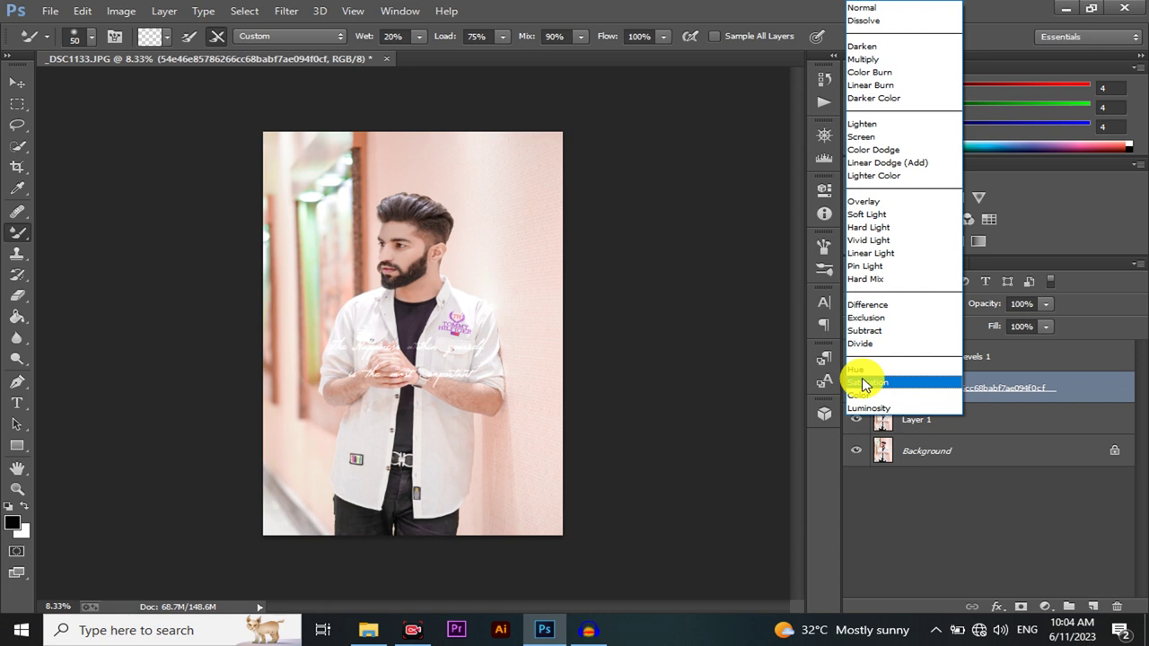
{"action": "left_click", "coordinate": [875, 130]}
{"action": "left_click", "coordinate": [903, 303]}
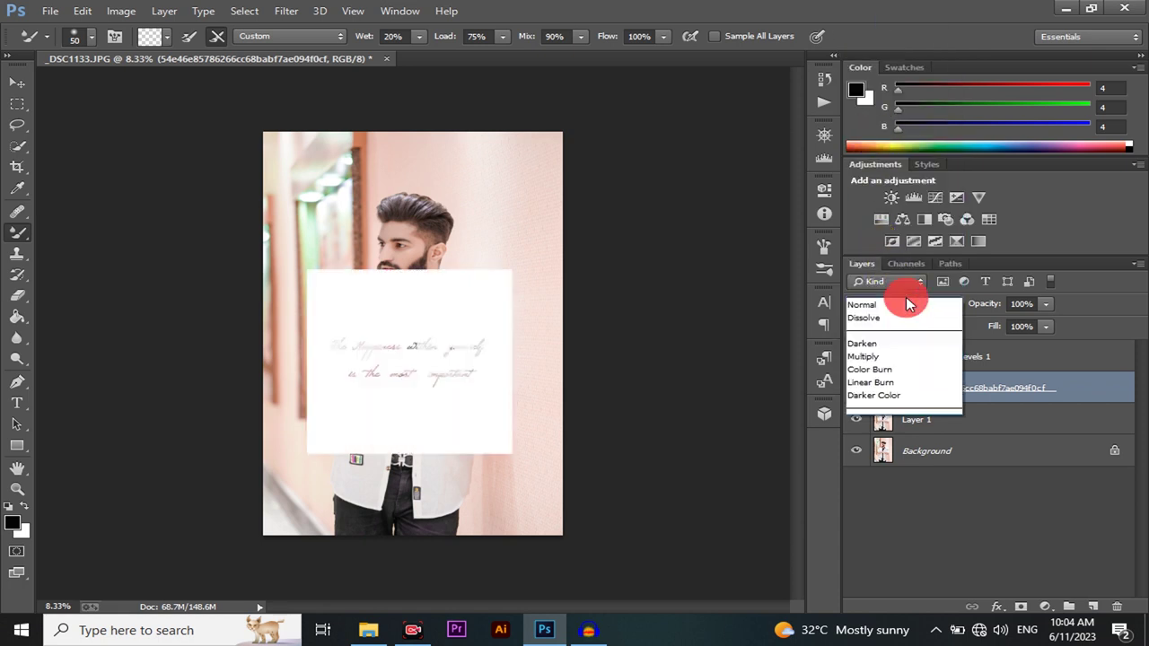
{"action": "left_click", "coordinate": [892, 137]}
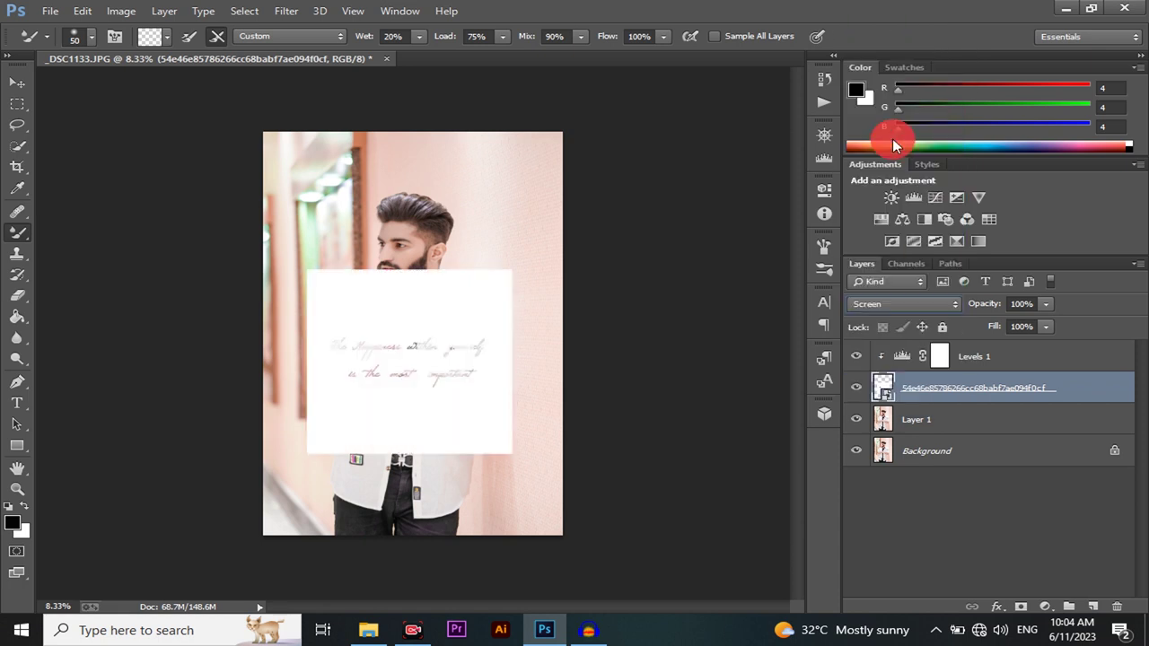
{"action": "left_click", "coordinate": [905, 301]}
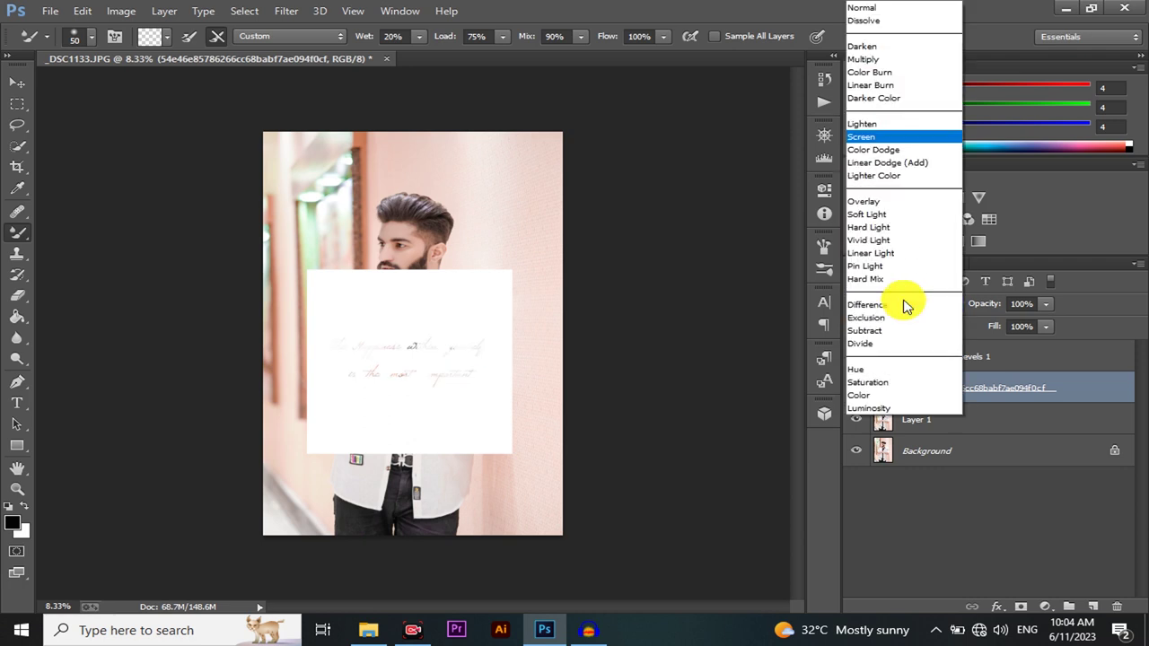
{"action": "left_click", "coordinate": [889, 49]}
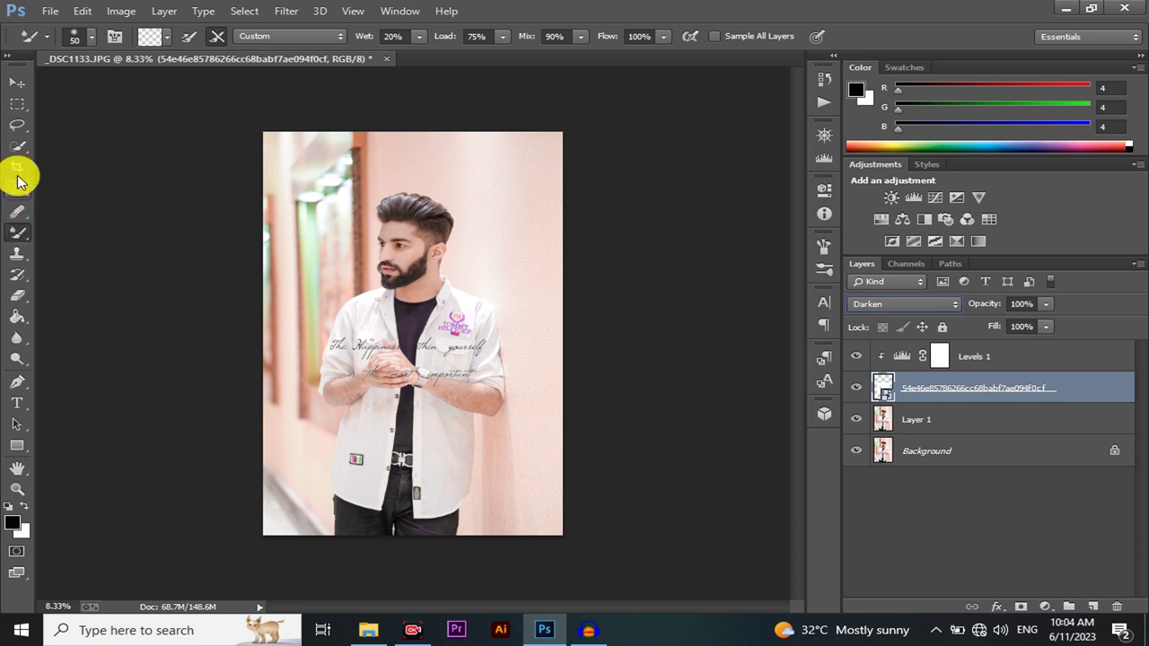
Move the quote text up above the man's head and merge all layers into one
{"action": "left_click", "coordinate": [17, 83]}
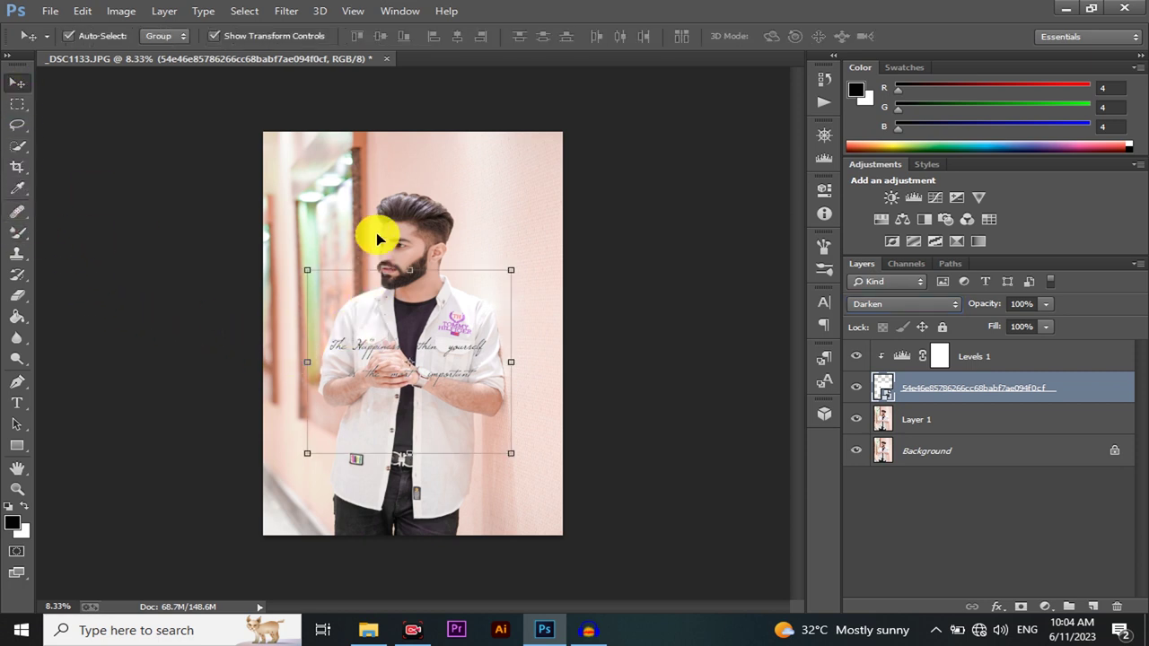
{"action": "left_click_drag", "start_coordinate": [377, 232], "coordinate": [385, 149]}
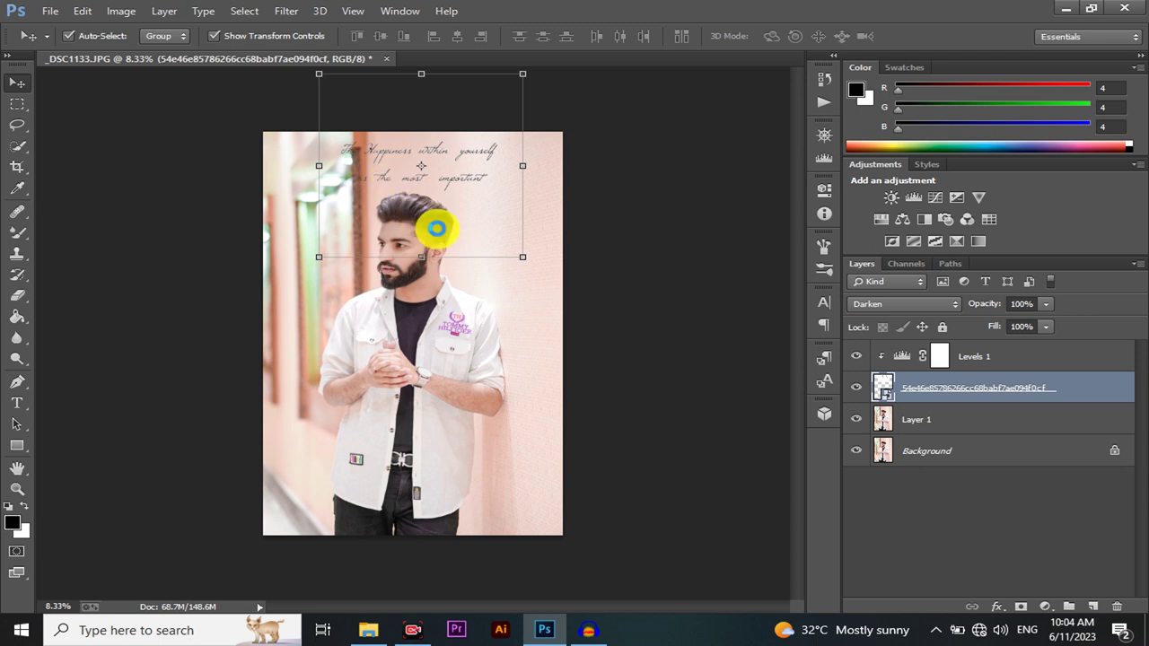
{"action": "key", "text": "ctrl+shift+e"}
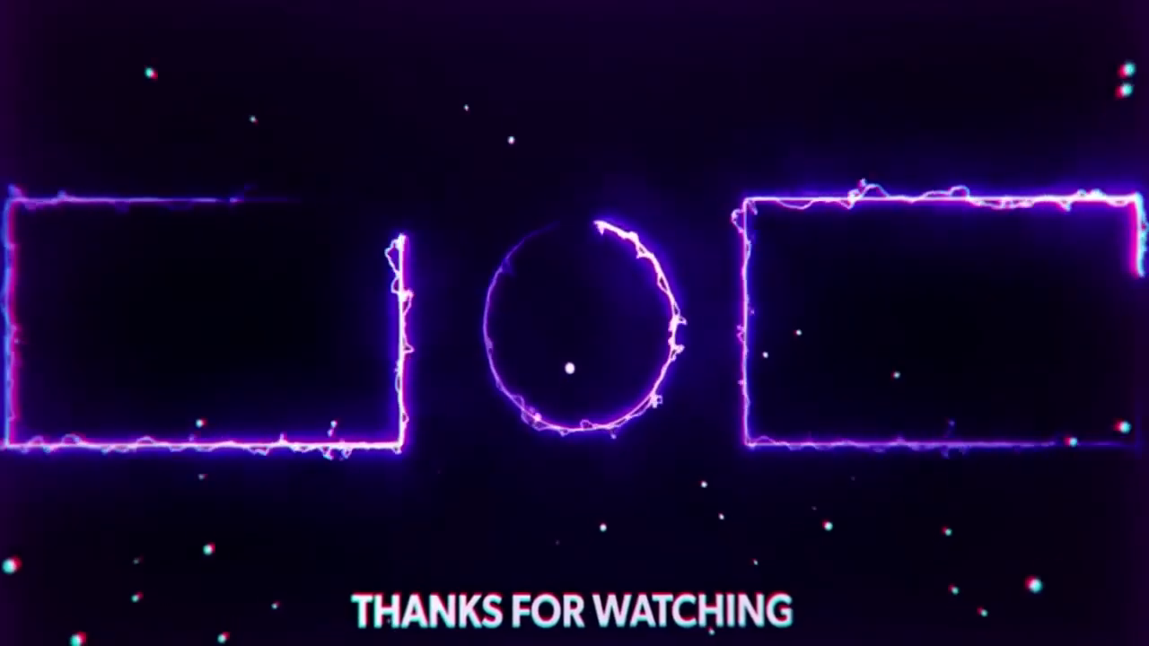